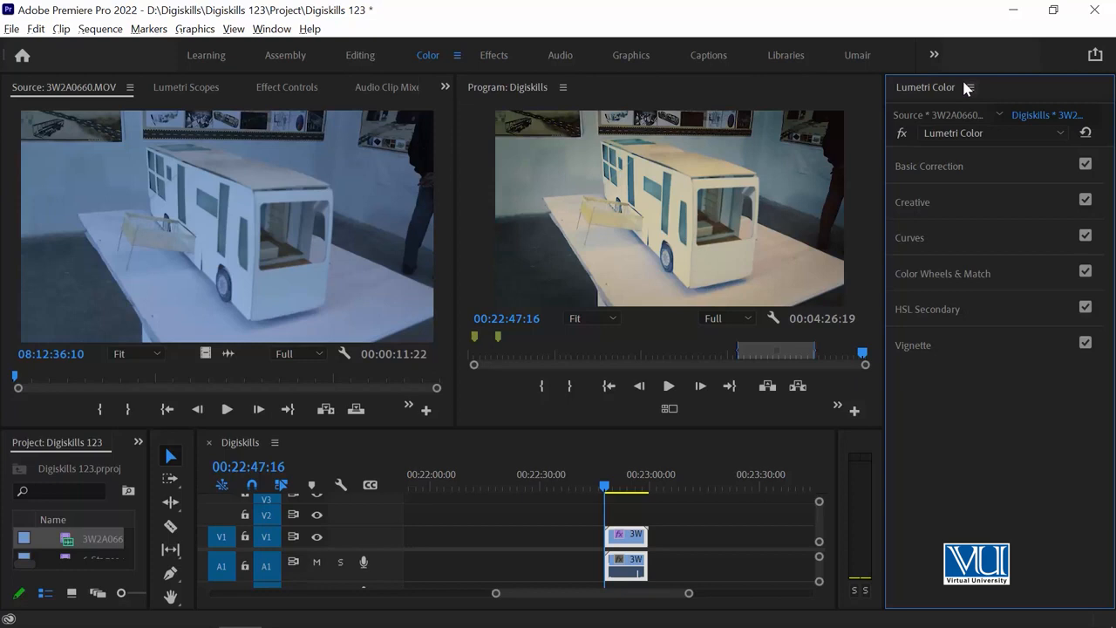
- Bring up the Lumetri Scopes and close their panel
left_click(196, 87)
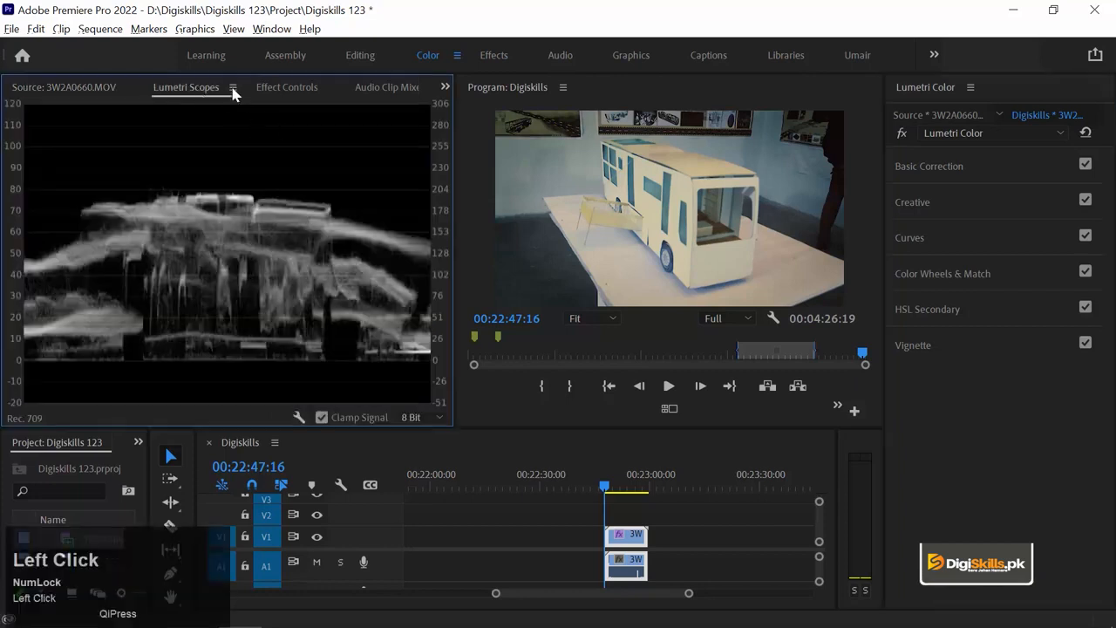
left_click(233, 87)
left_click(262, 90)
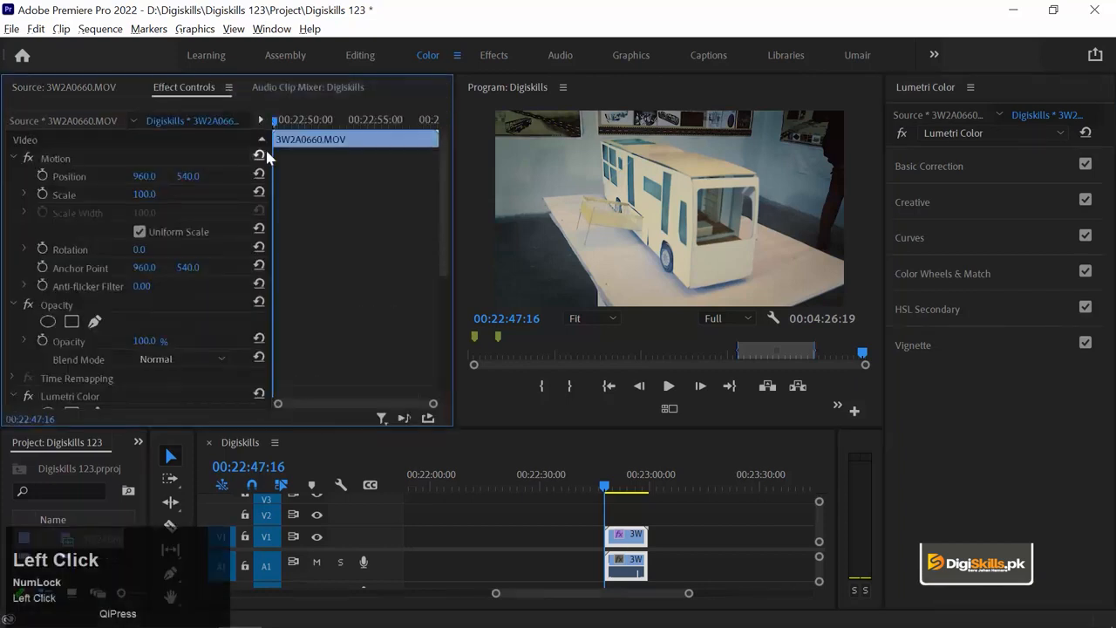
- Reopen the Lumetri Scopes panel in the source monitor's panel group and show its waveform
left_click(272, 29)
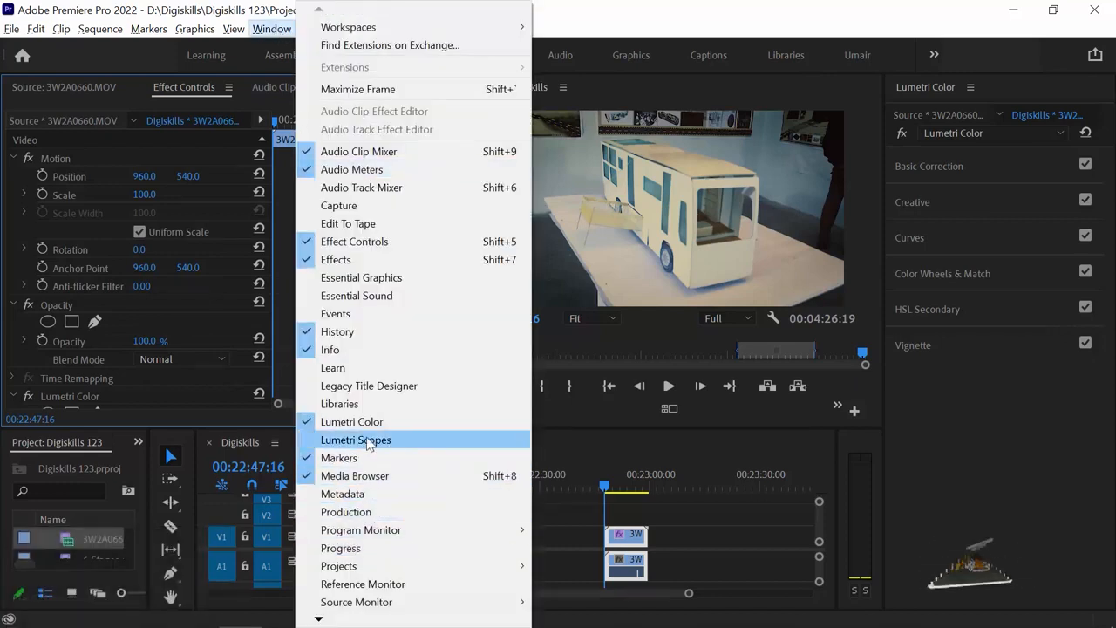
left_click(366, 439)
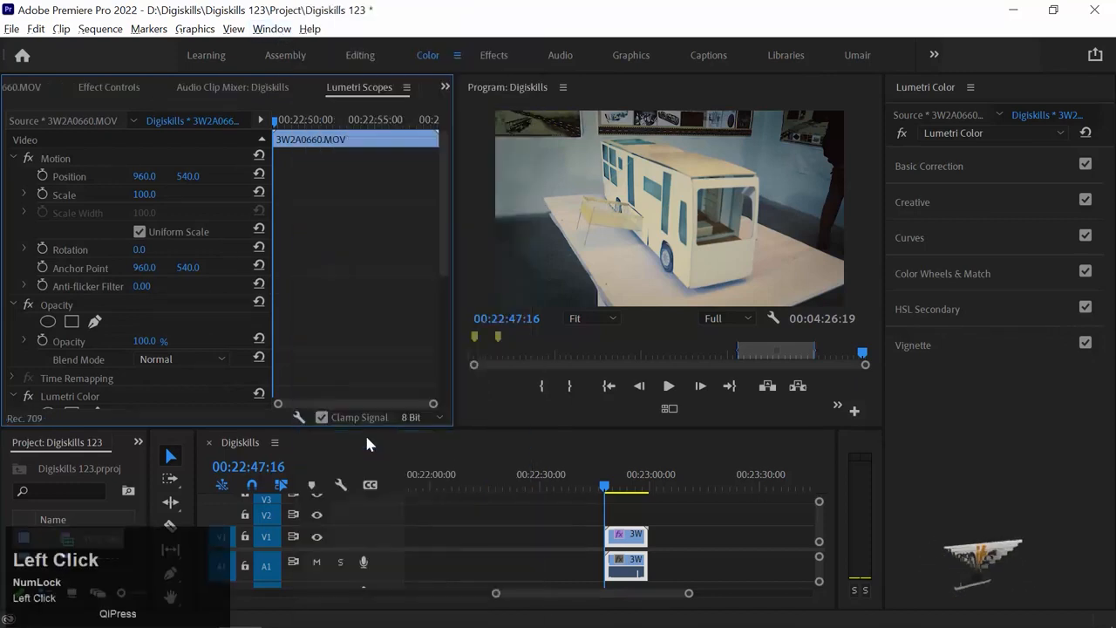
left_click(282, 87)
left_click(366, 88)
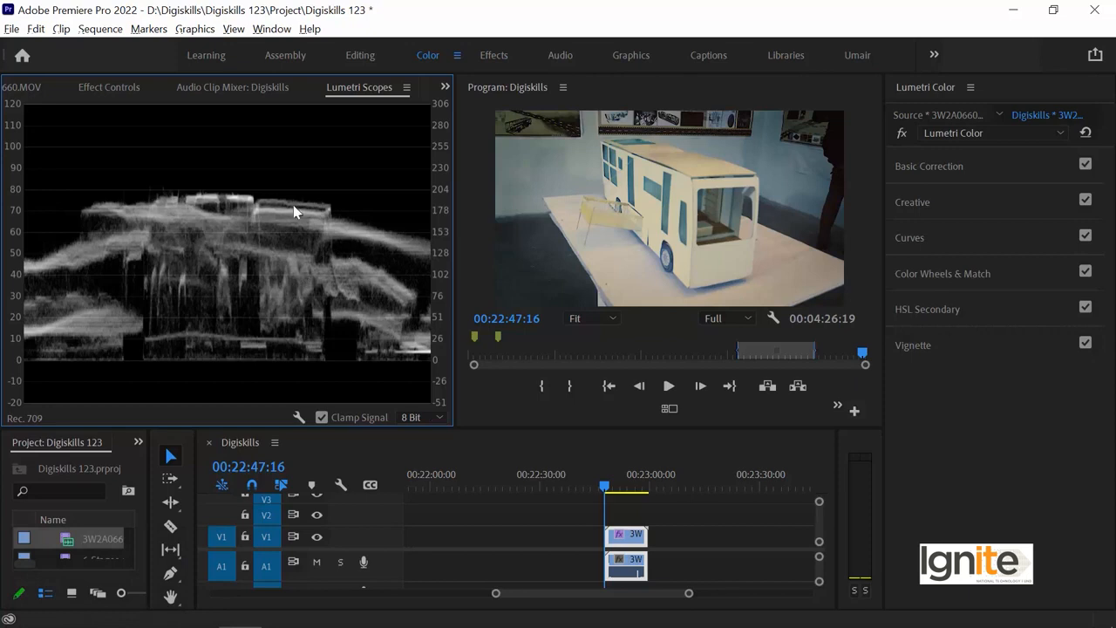
- Add the Vectorscope YUV display alongside the luma waveform in the scopes
right_click(231, 185)
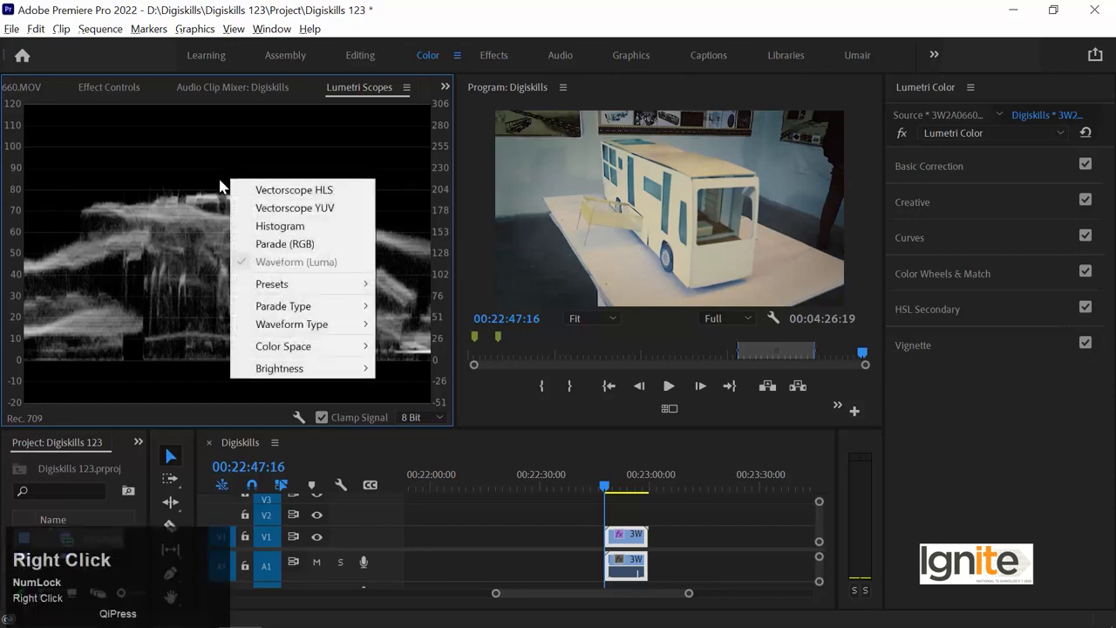
left_click(144, 213)
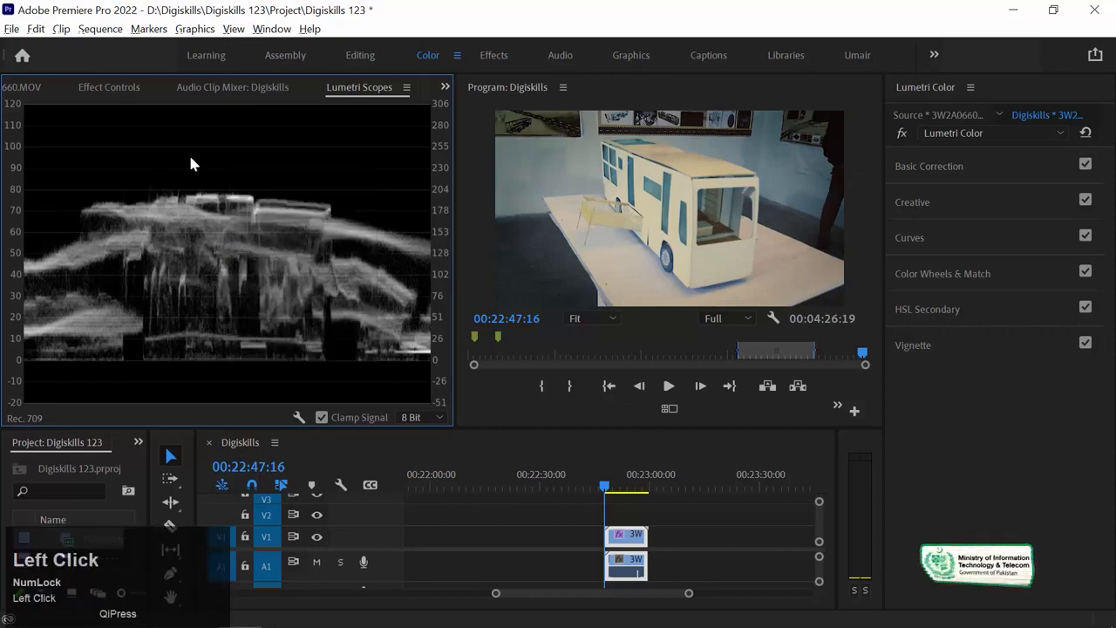
right_click(190, 158)
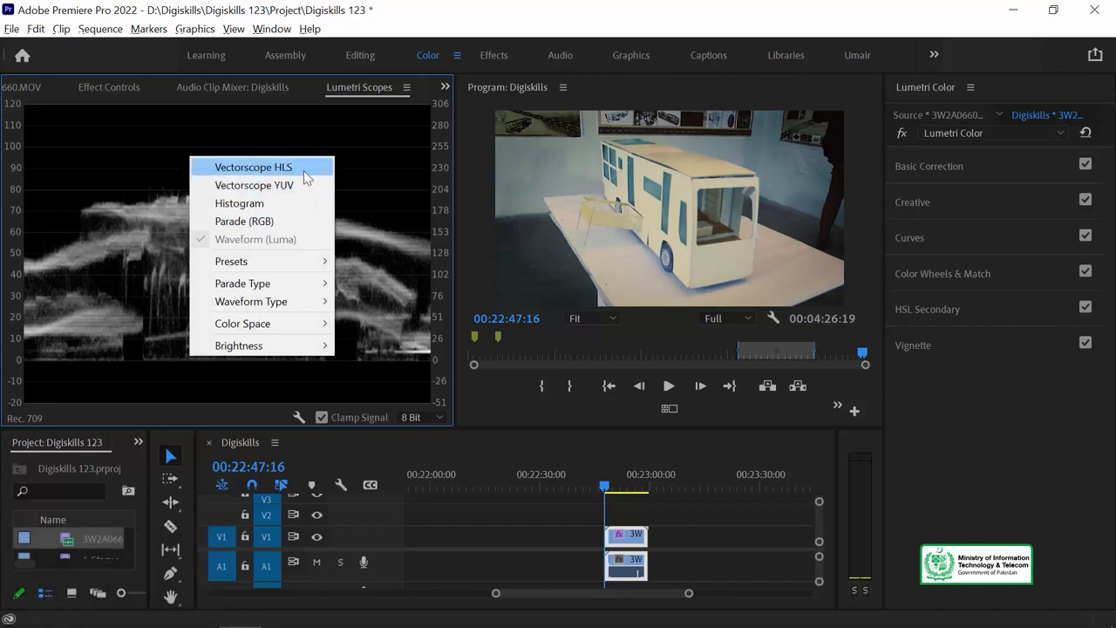
left_click(282, 185)
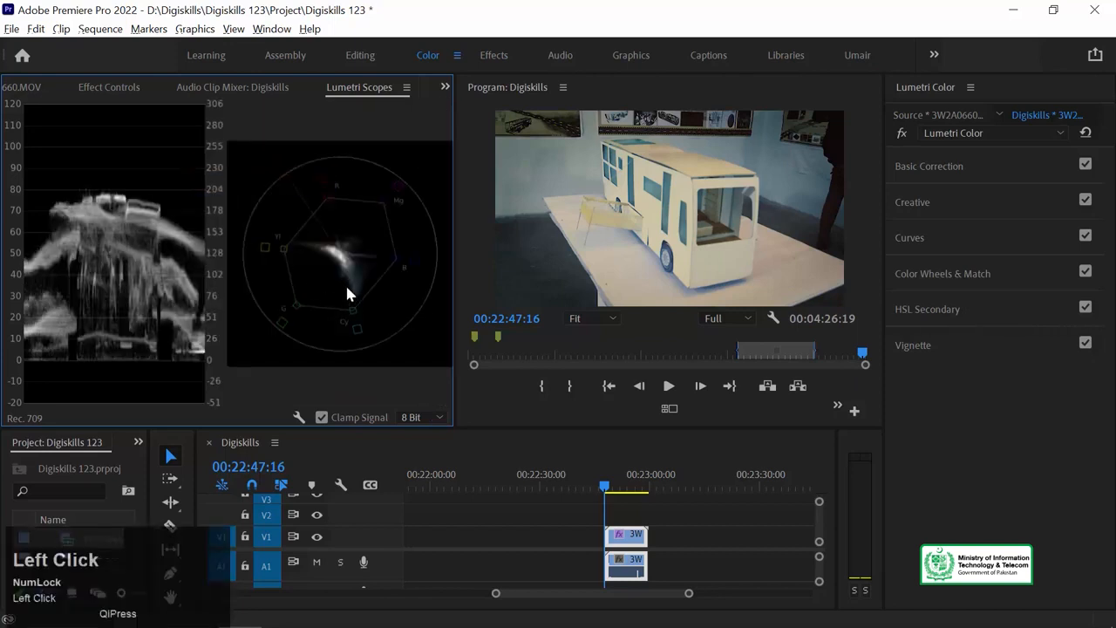
- Apply the Parade/Waveform RGB preset to the scopes
right_click(287, 186)
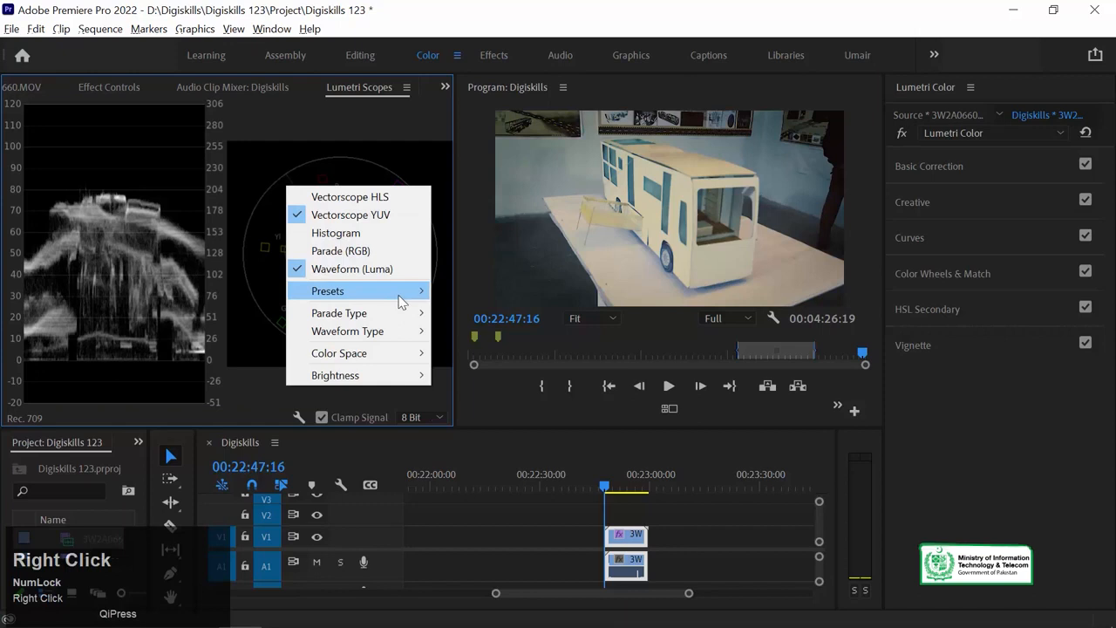
mouse_move(398, 297)
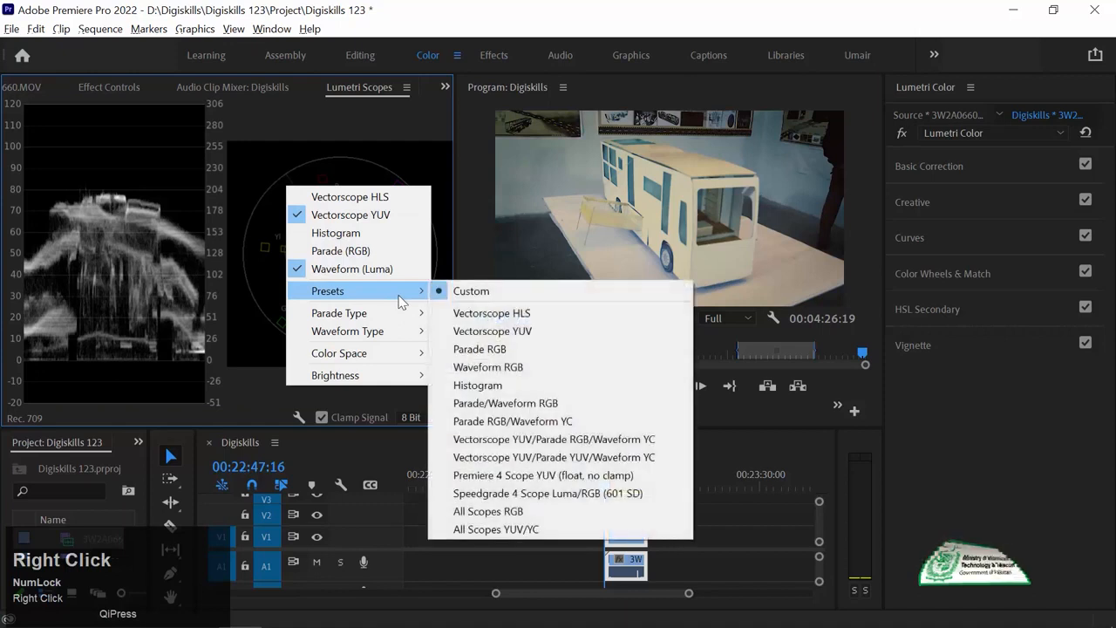
left_click(549, 403)
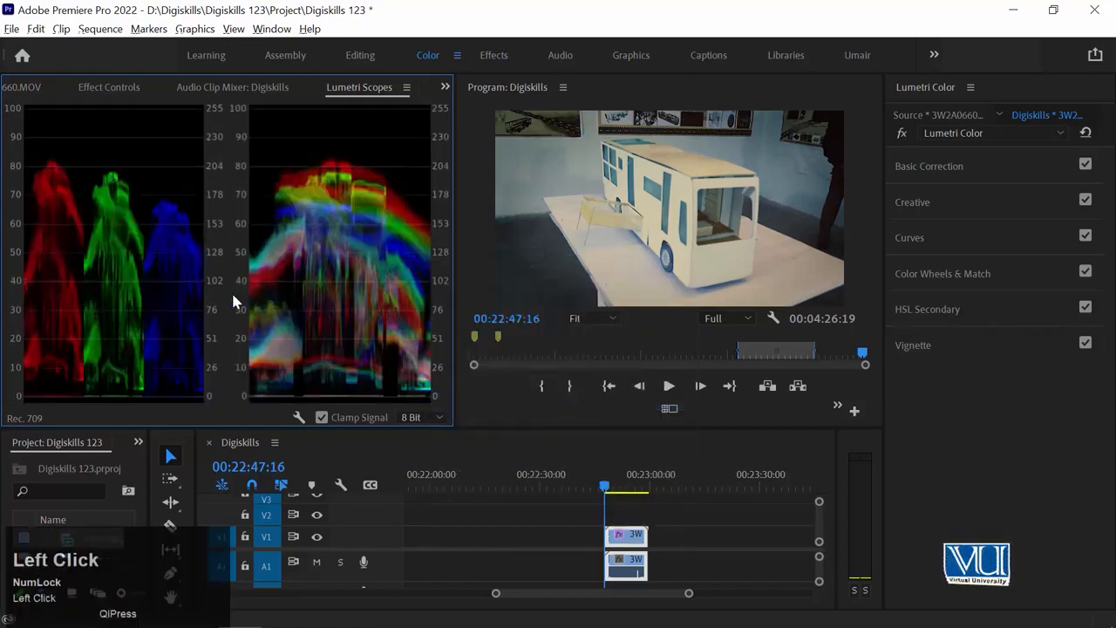
- Show only the Vectorscope YUV in the scopes, adding it and turning off Parade (RGB) and Waveform (RGB)
right_click(285, 174)
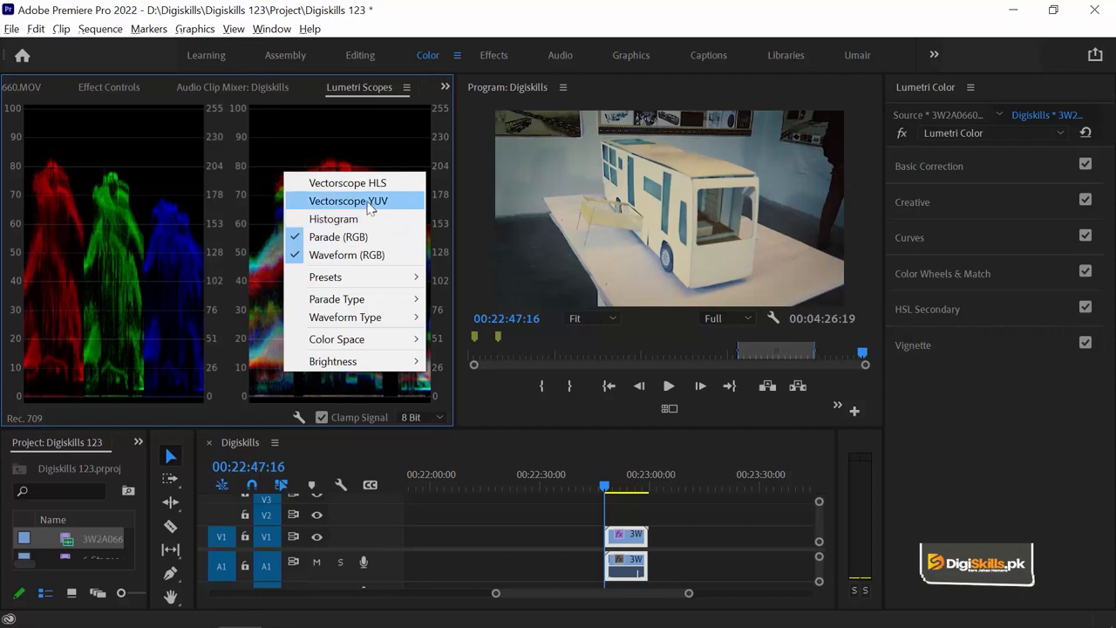
left_click(394, 202)
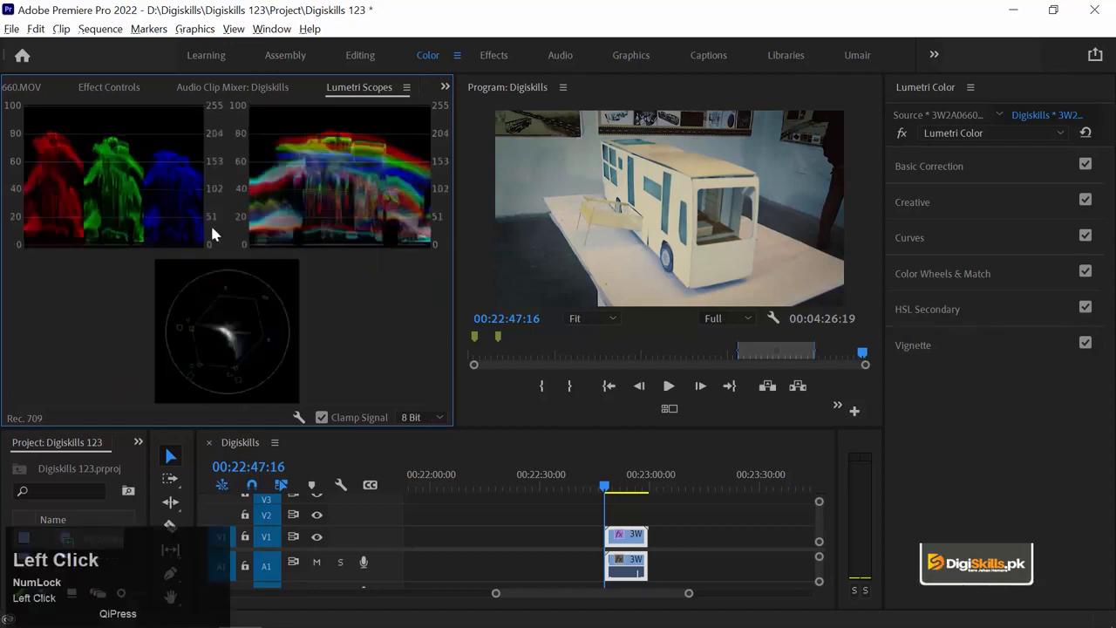
right_click(131, 168)
left_click(168, 229)
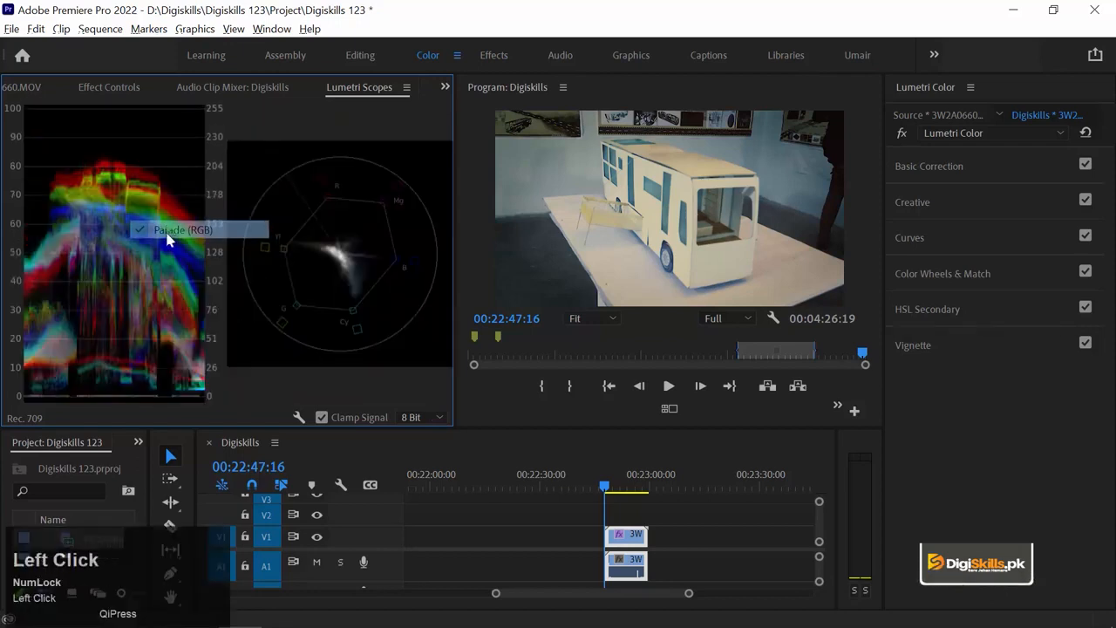
right_click(143, 193)
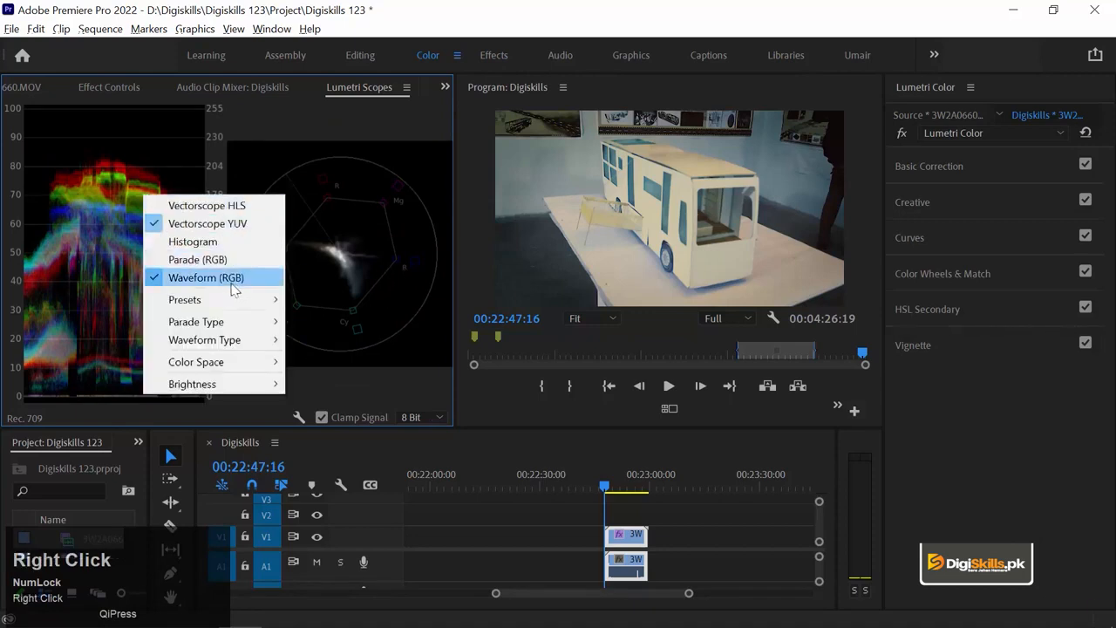
left_click(227, 279)
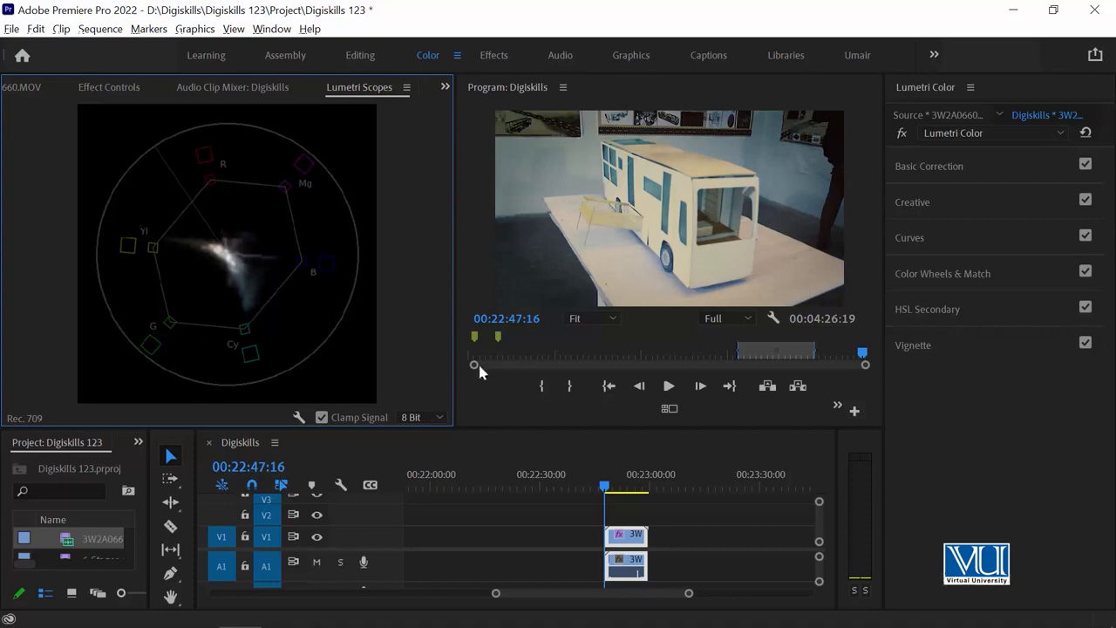
- Compare the vectorscope at a later frame of the bus clip with that of the clip of the woman lying down
left_click(630, 484)
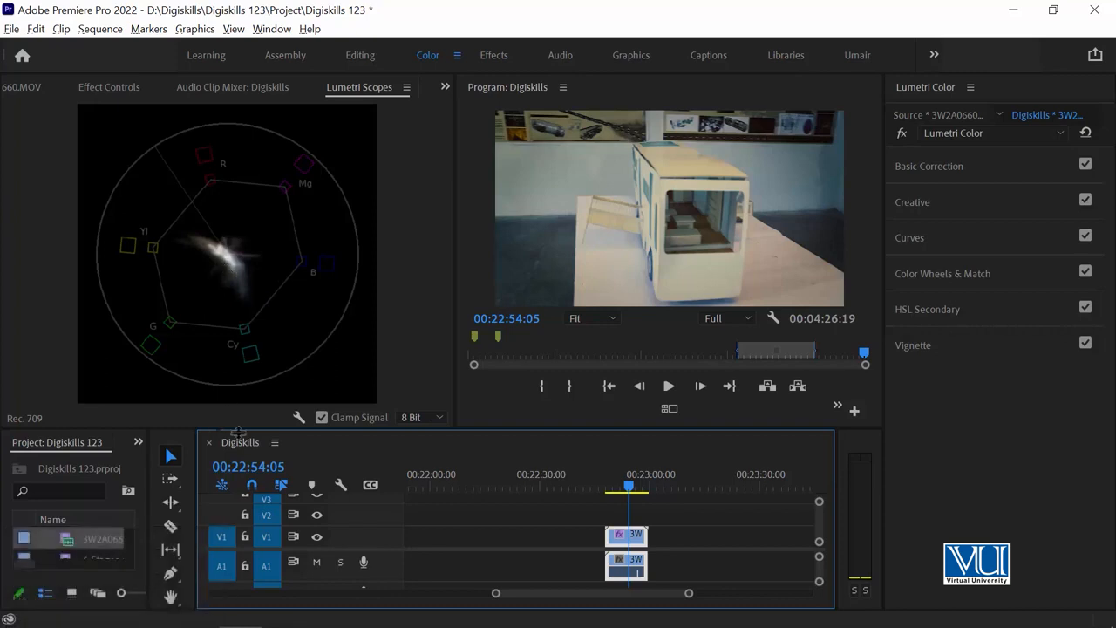
key("minus")
key("minus")
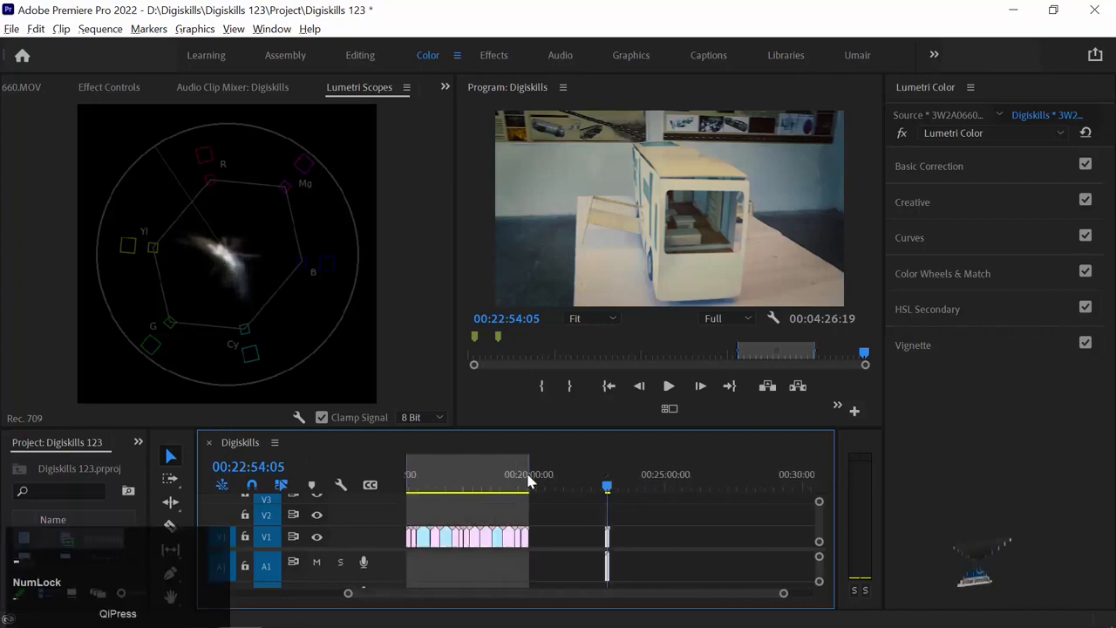
left_click(480, 475)
key("equal")
key("equal")
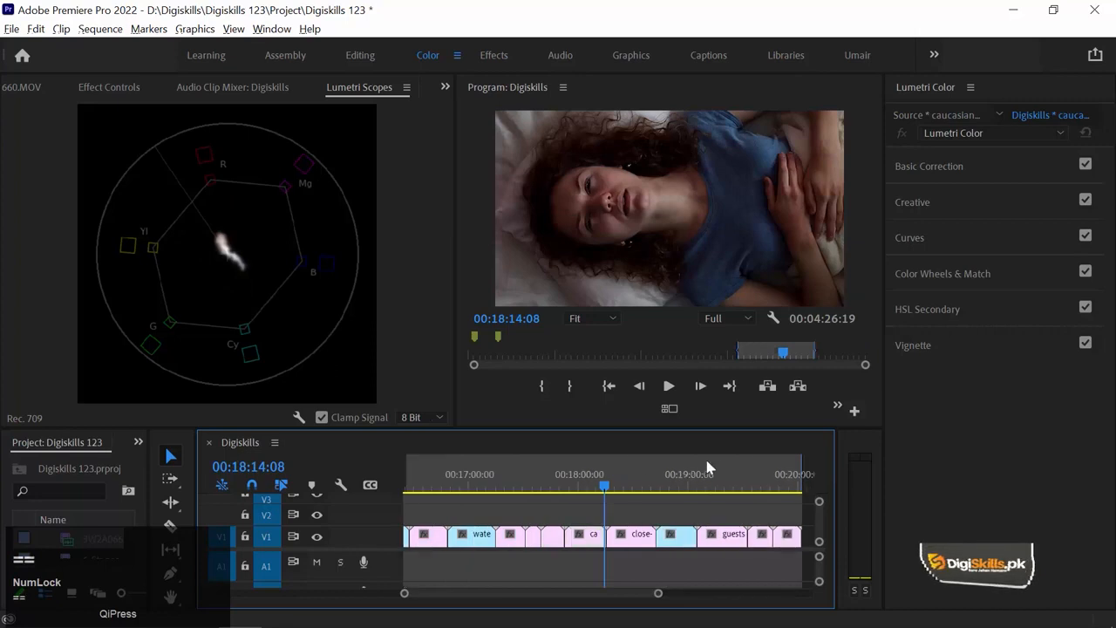
- Examine the vectorscope for the sparkler clip at the end of the clip group and for the dark forest clip
left_click(747, 475)
key("equal")
left_click(695, 475)
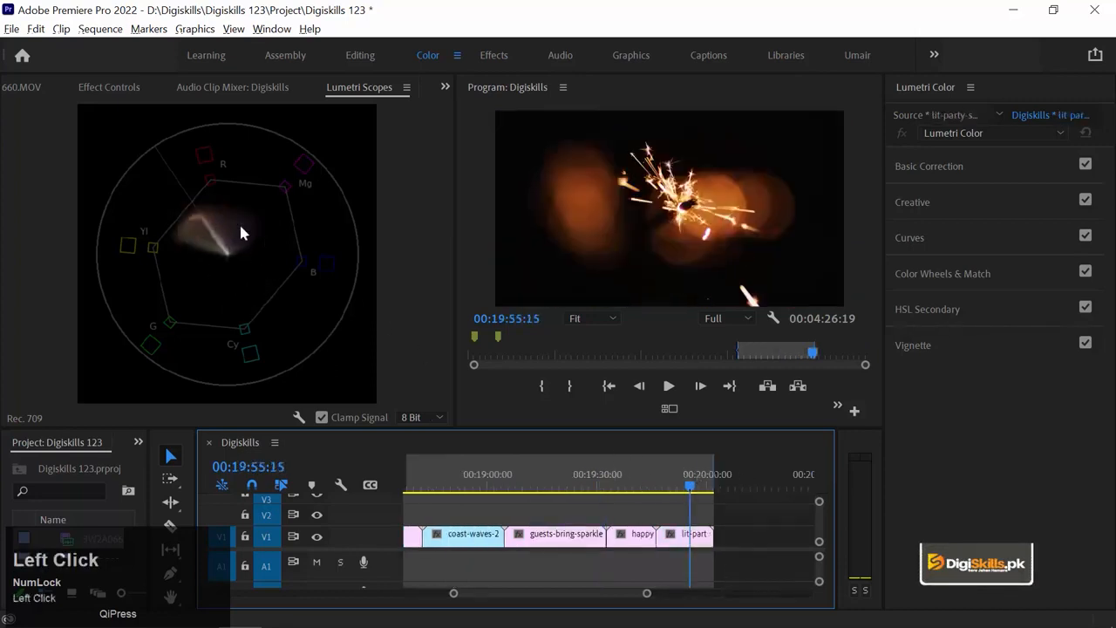
key("minus")
key("minus")
left_click(424, 475)
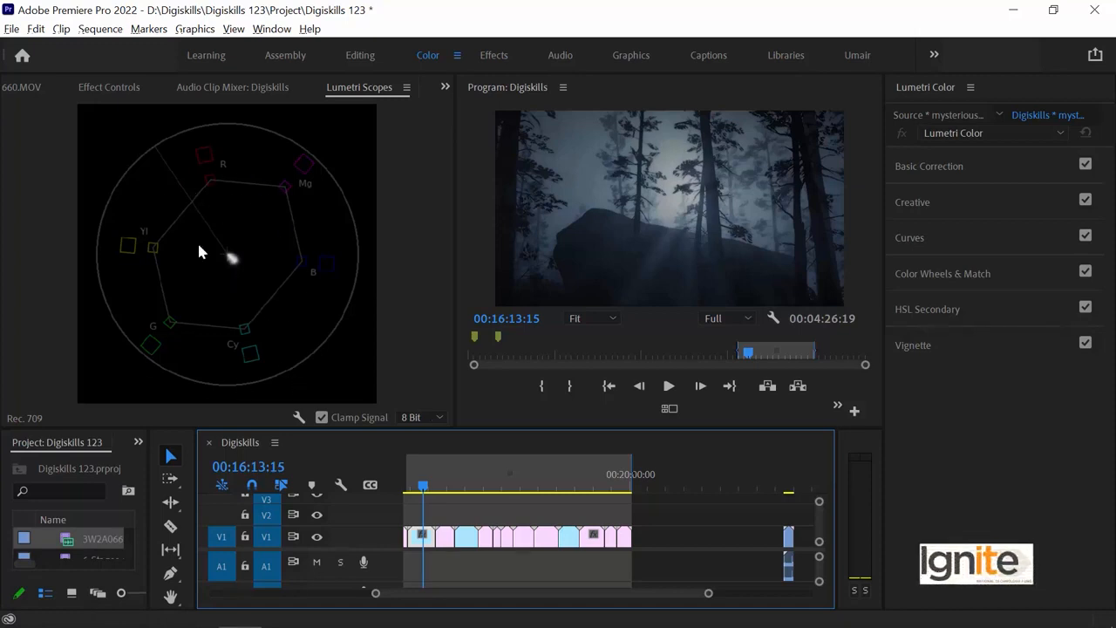
- Return the playhead to the bus clip 3W2A0660.MOV, at 00:22:52:18
key("minus")
left_click(699, 480)
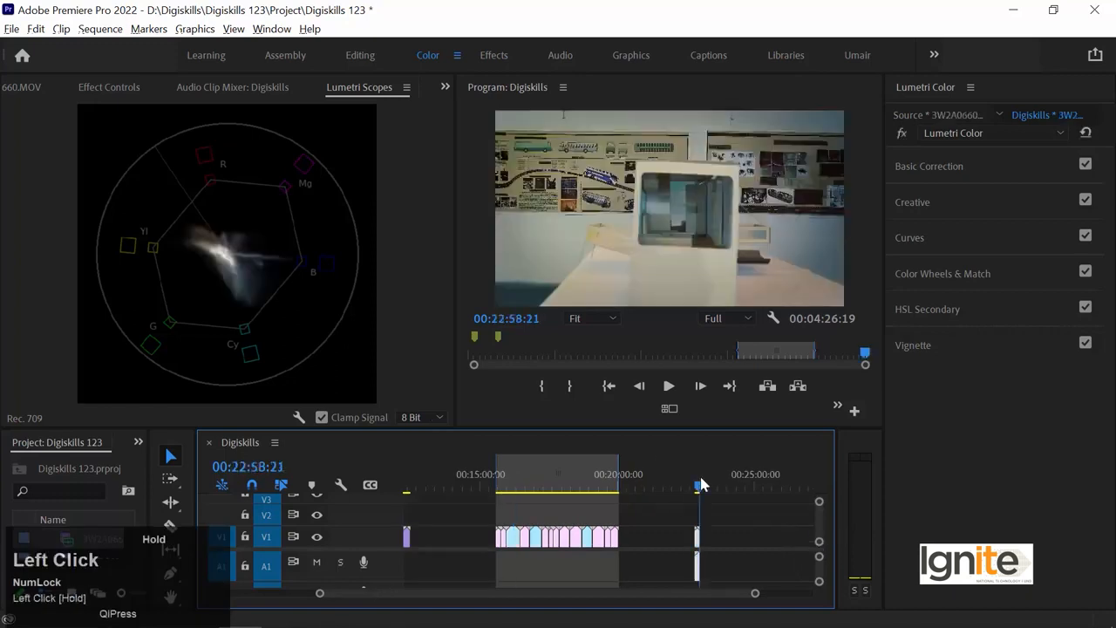
key("equal")
key("equal")
key("equal")
left_click_drag(547, 475, 562, 478)
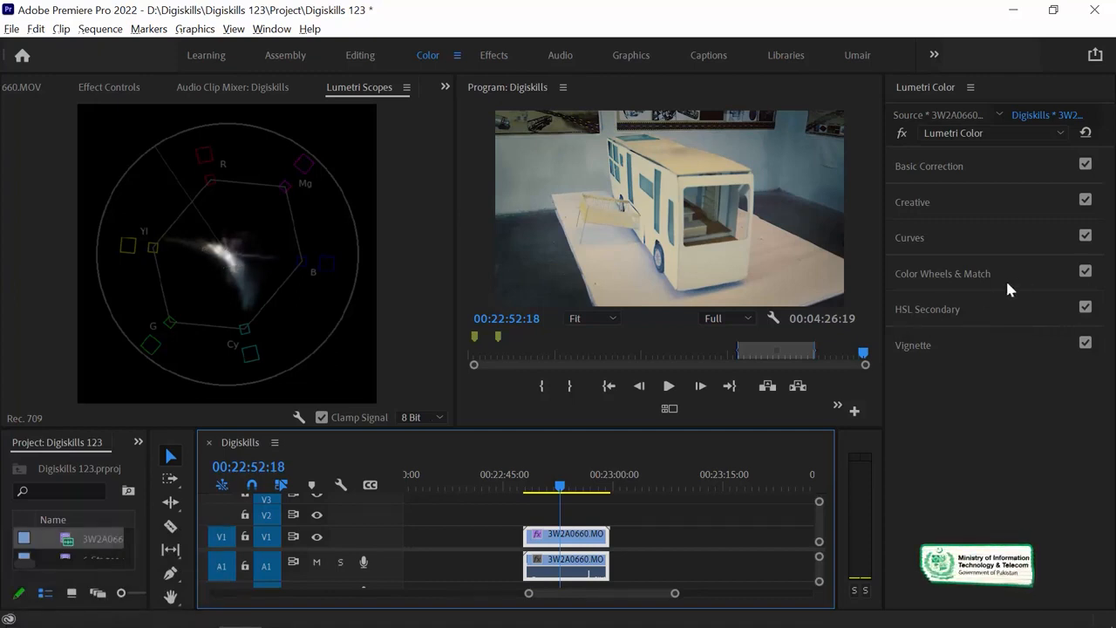
- Lower the bus clip's Basic Correction saturation to 0 and reset its whole Lumetri Color effect
left_click(1000, 162)
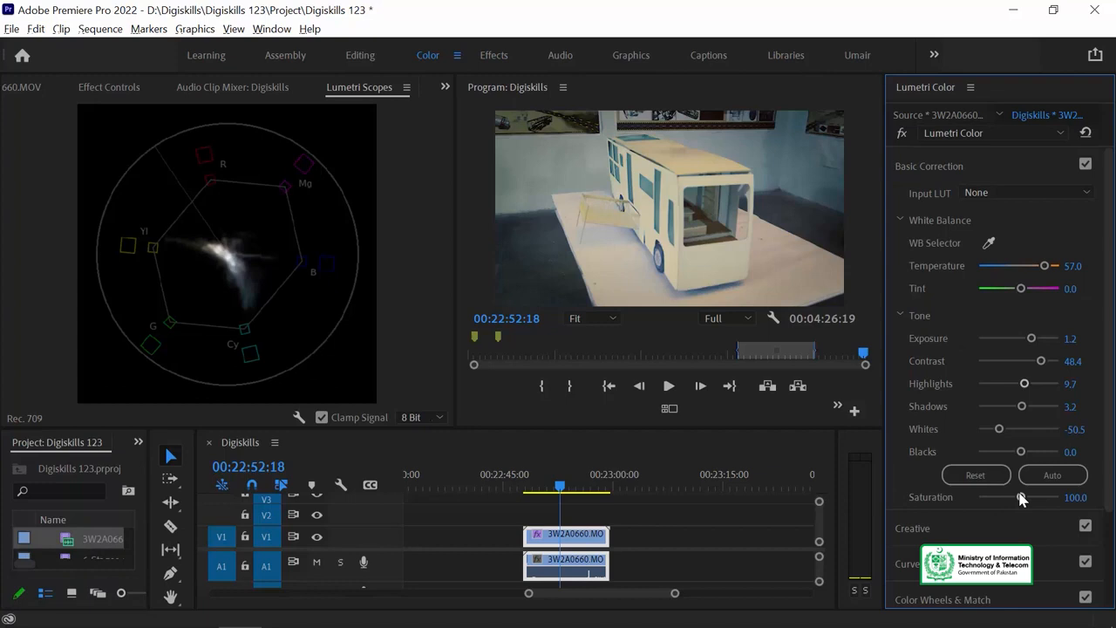
left_click_drag(1021, 498, 949, 499)
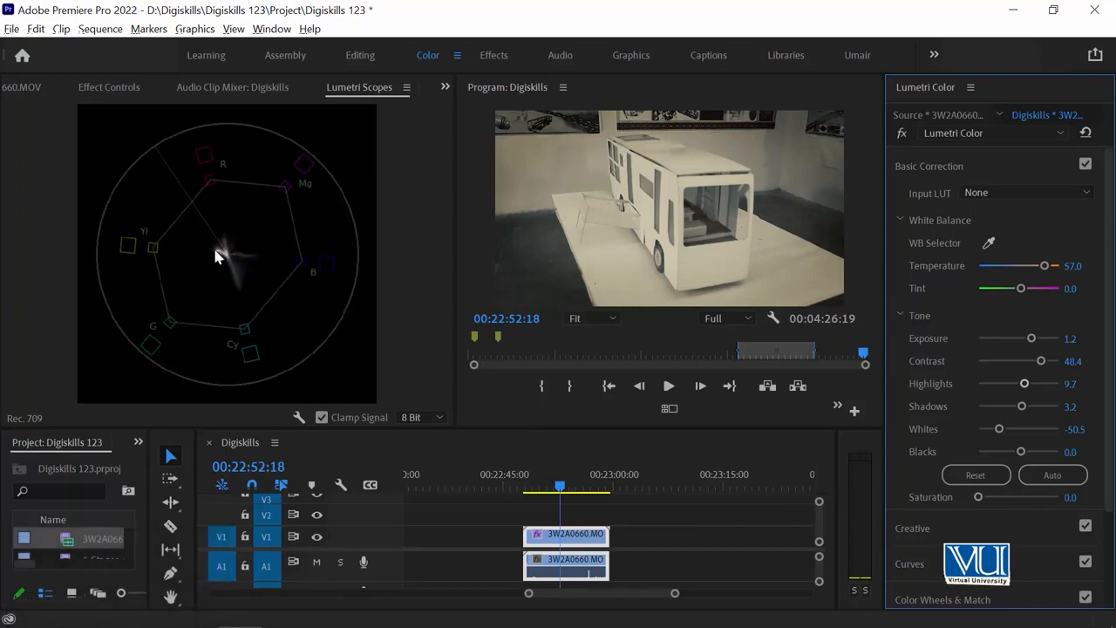
left_click(582, 534)
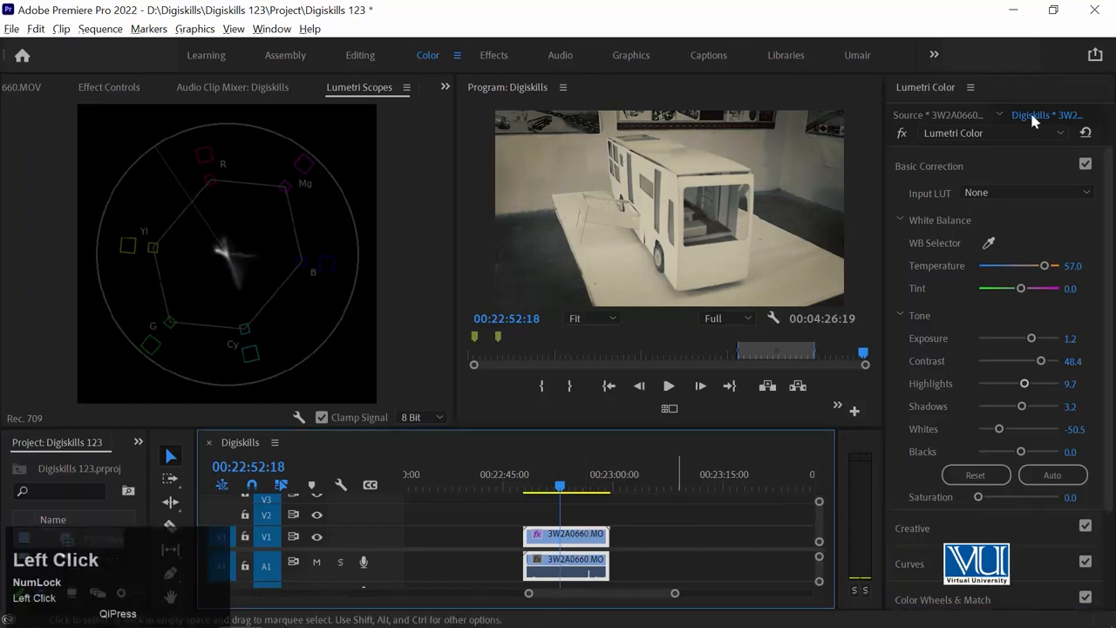
left_click(1085, 134)
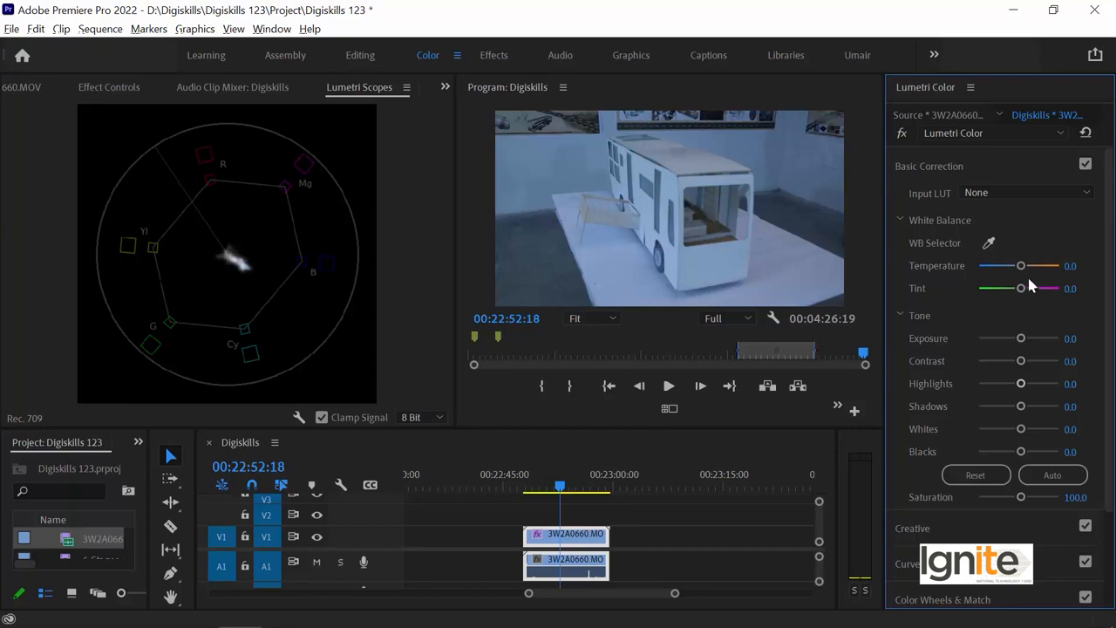
- Set the bus clip's temperature to 300, and try its saturation at 300 before setting it to 0
left_click_drag(1022, 266, 1115, 265)
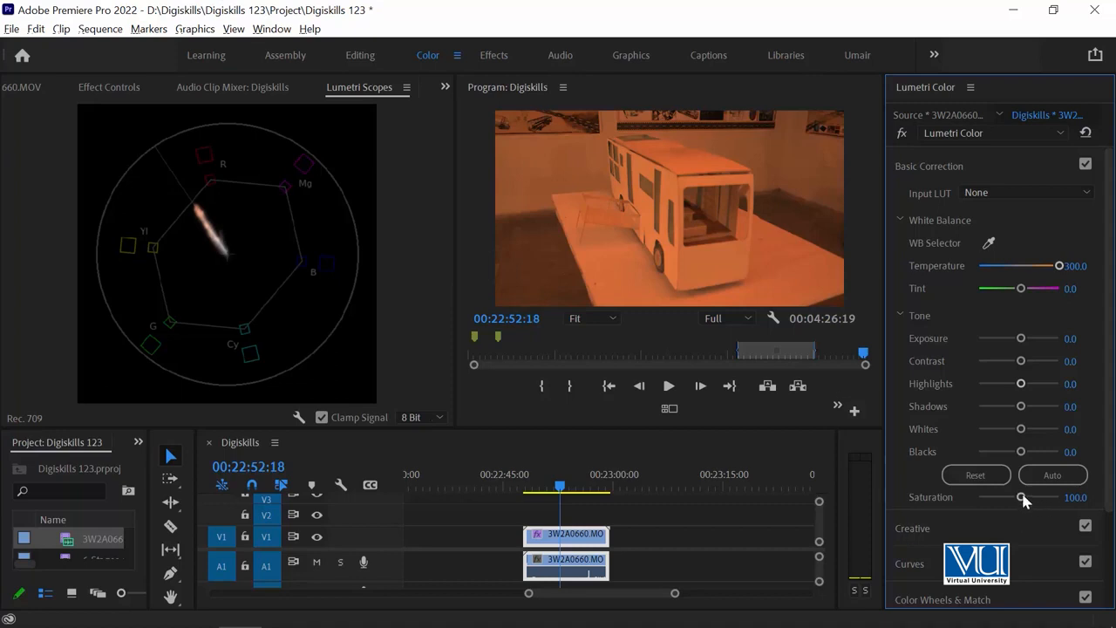
left_click_drag(1022, 498, 1115, 497)
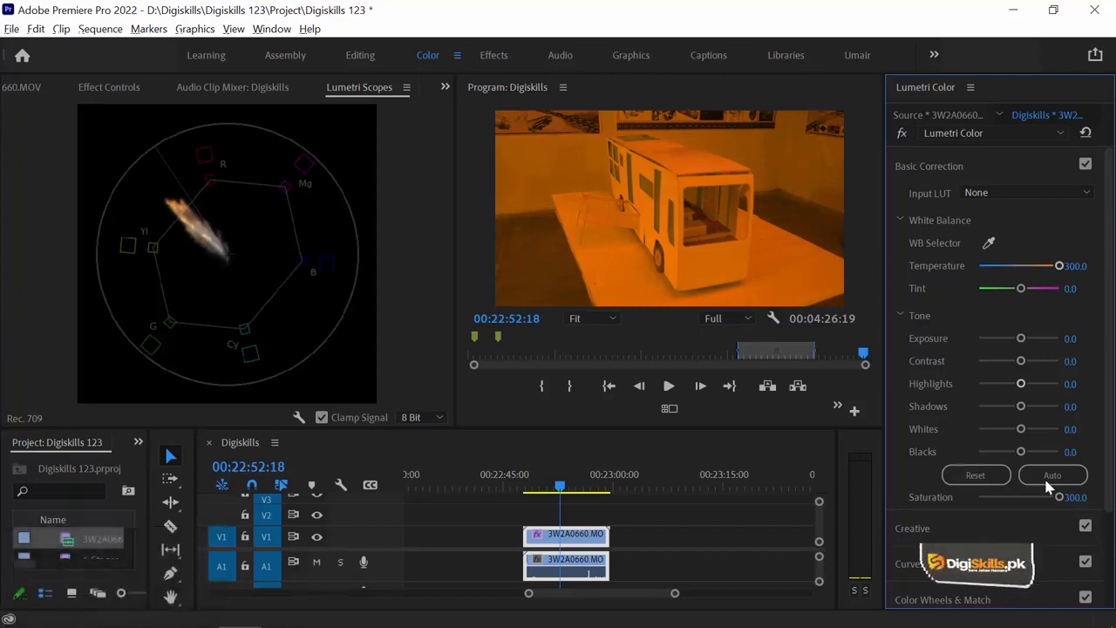
left_click_drag(1060, 497, 976, 498)
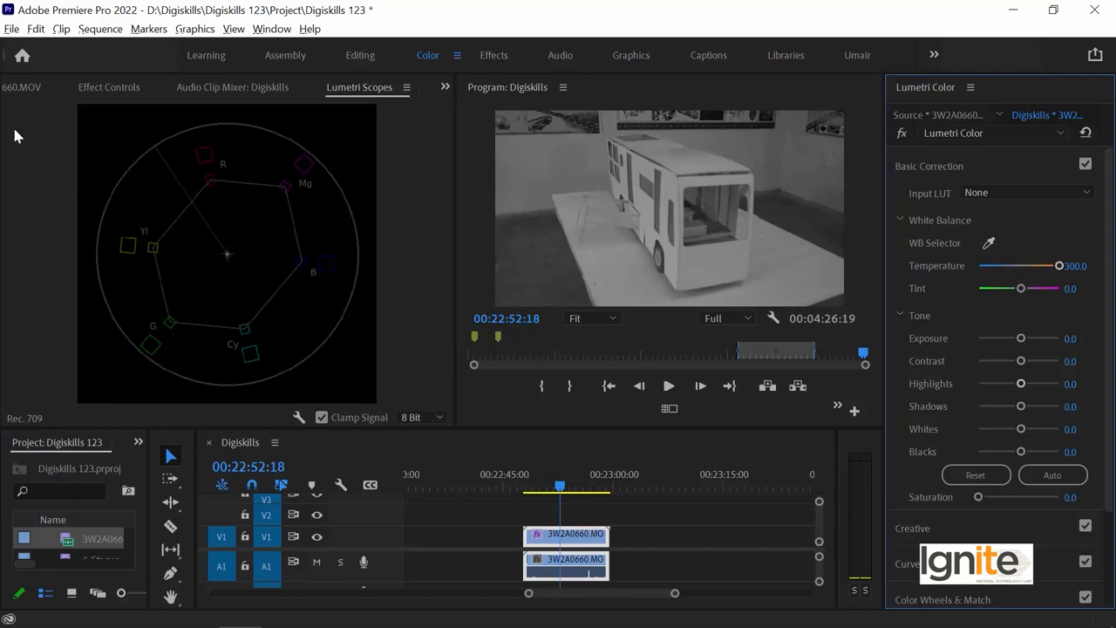
- Create a new Bars and Tone item matching the sequence, 1920 by 1080 at 25.00 fps with steady audio tones
left_click(12, 29)
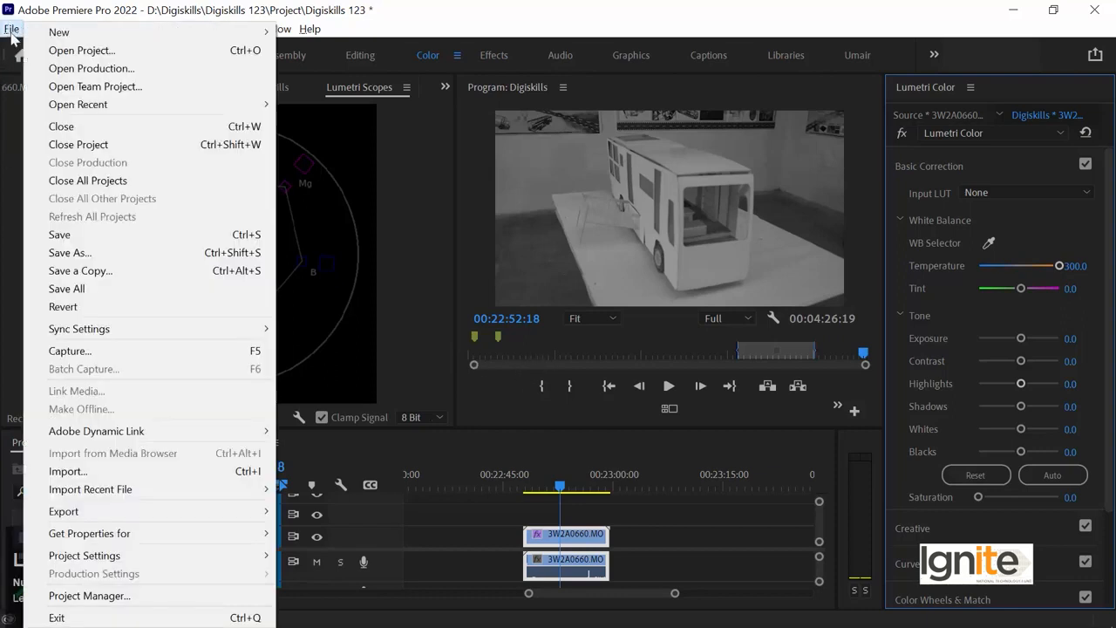
mouse_move(70, 33)
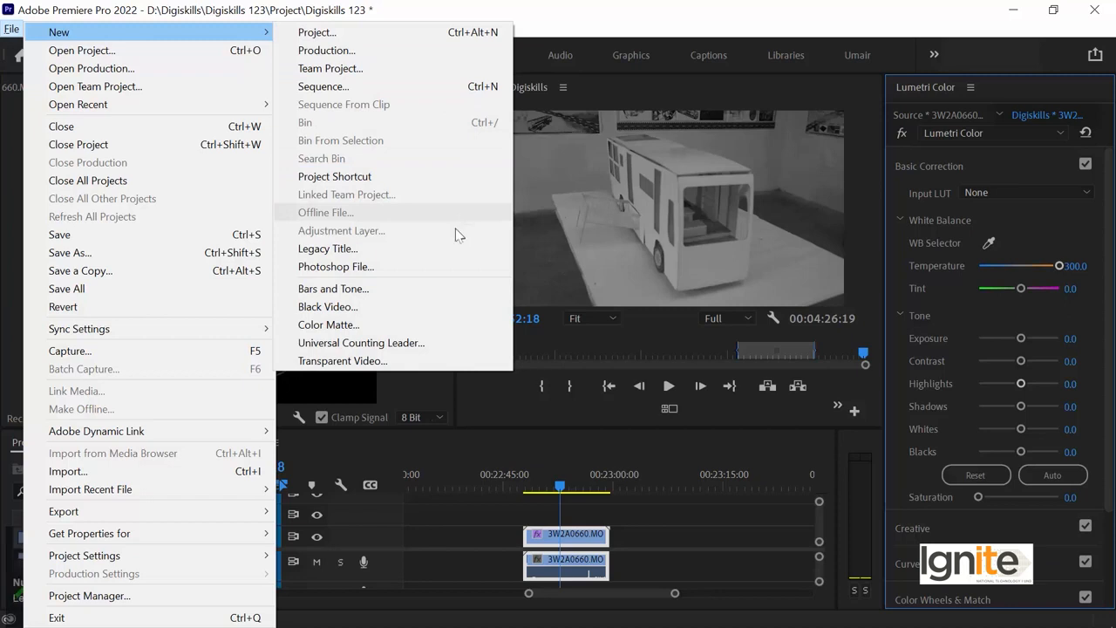
left_click(413, 293)
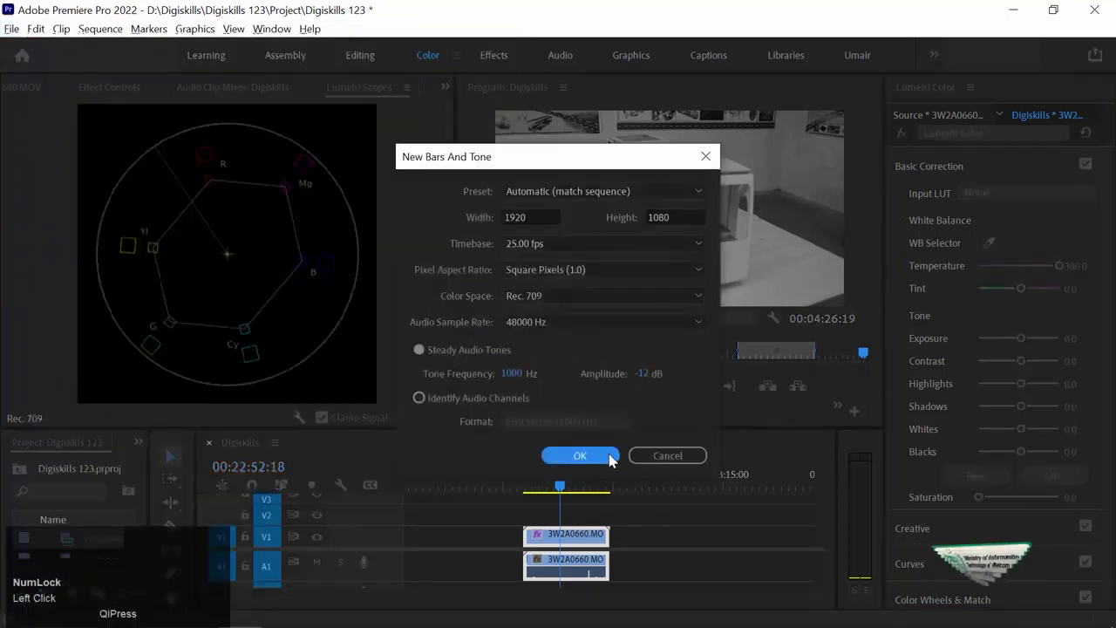
left_click(568, 455)
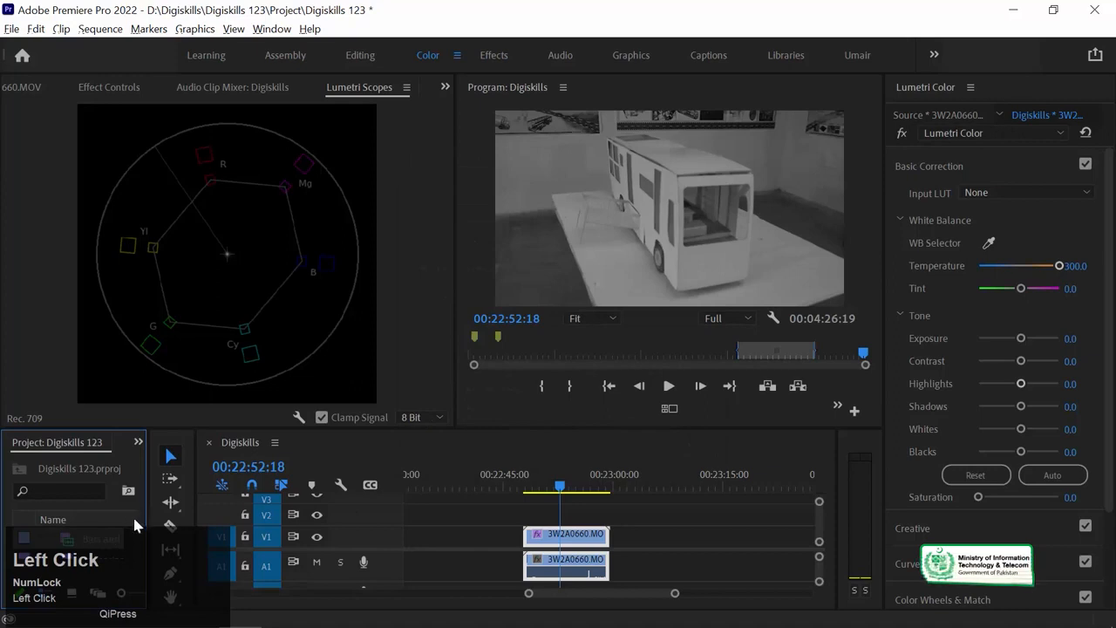
- Place the Bars and Tone item on V1 and A1 after the bus clip, and park the playhead on it at 00:23:12:24
left_click_drag(71, 546, 708, 533)
left_click(708, 485)
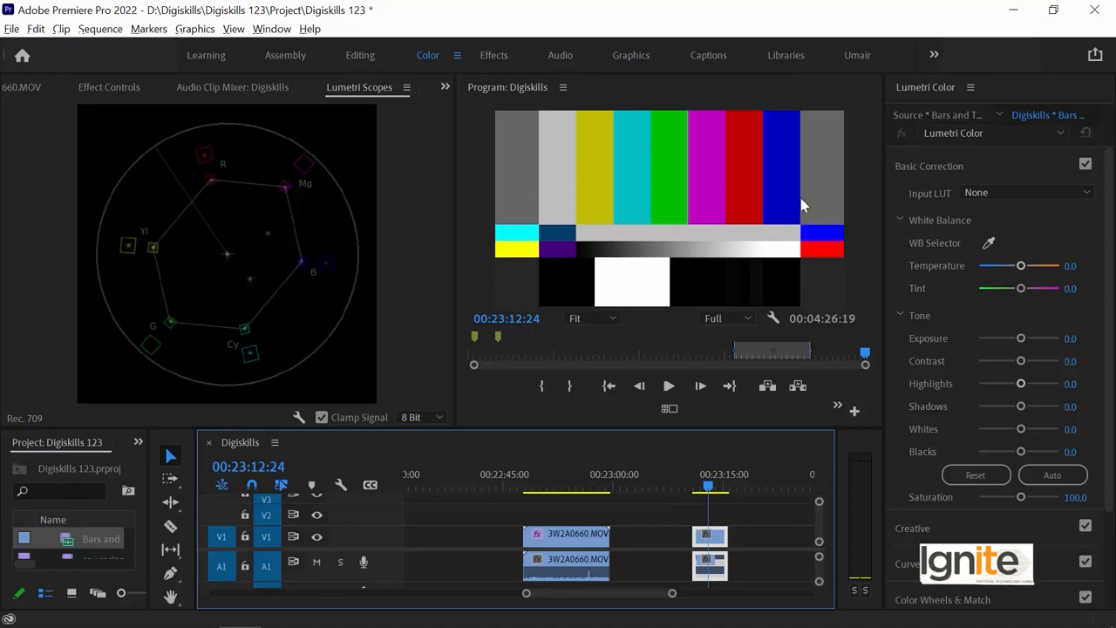
- Try the bars clip's temperature at -100 and its saturation at 0, and reset its Lumetri Color effect
left_click(711, 537)
left_click_drag(1018, 270, 951, 267)
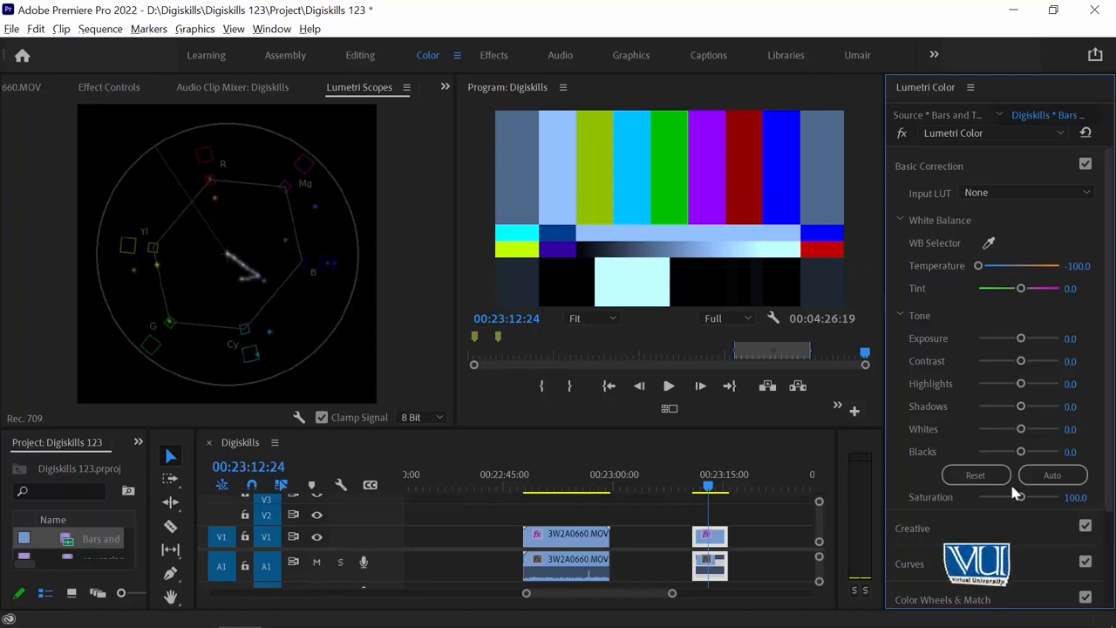
left_click_drag(1016, 496, 964, 491)
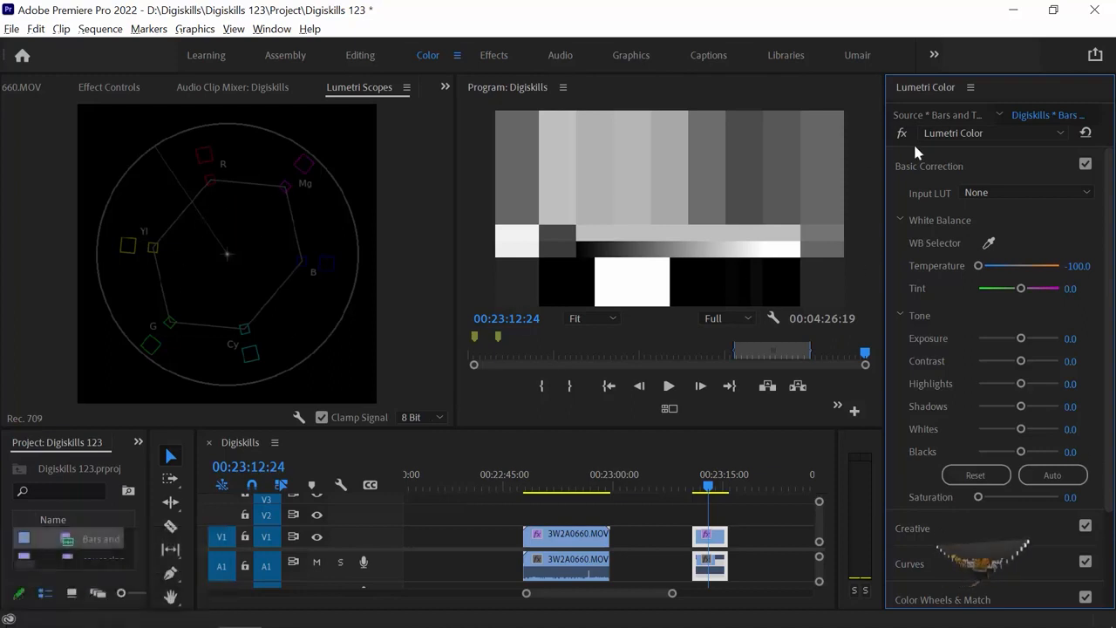
left_click(1085, 133)
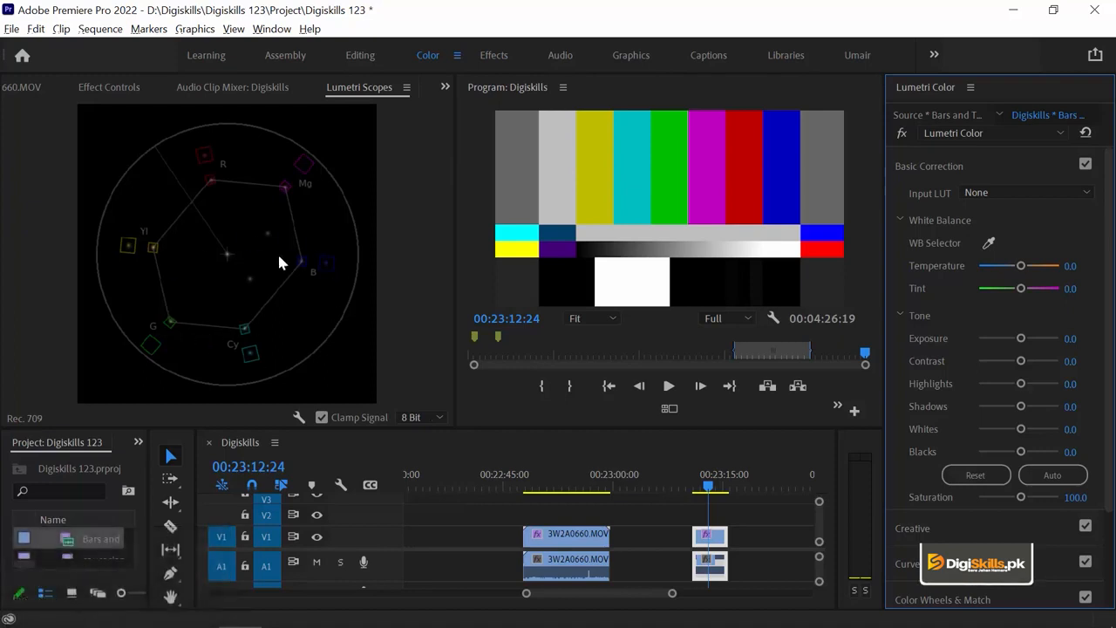
- Reset the bus clip's Lumetri Color effect and set its temperature to 52.7
left_click(565, 481)
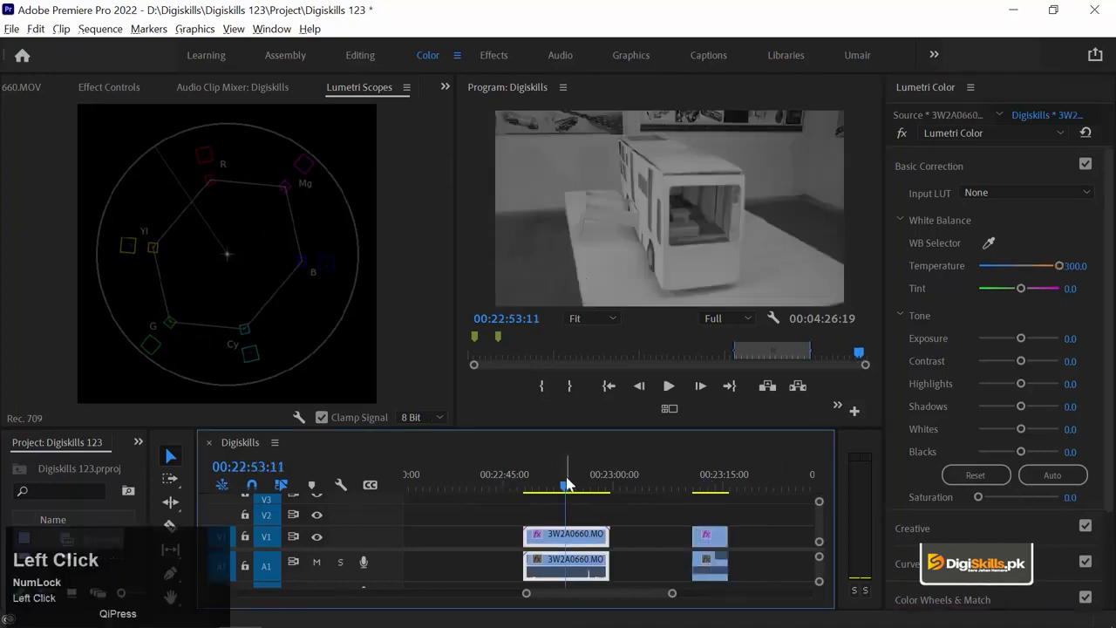
double_click(979, 497)
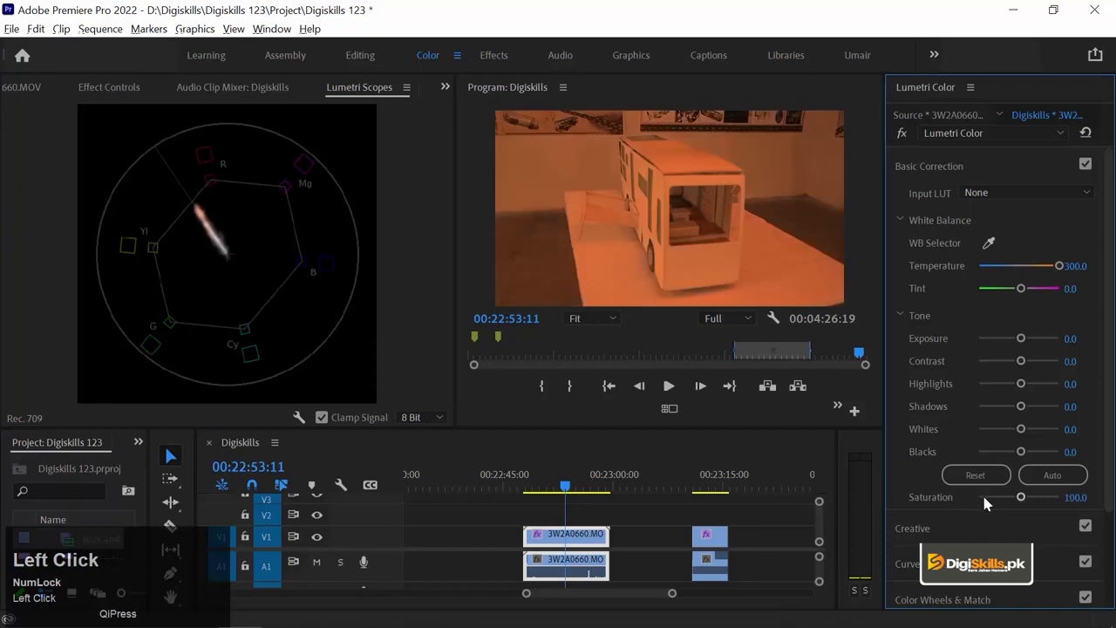
left_click(1086, 133)
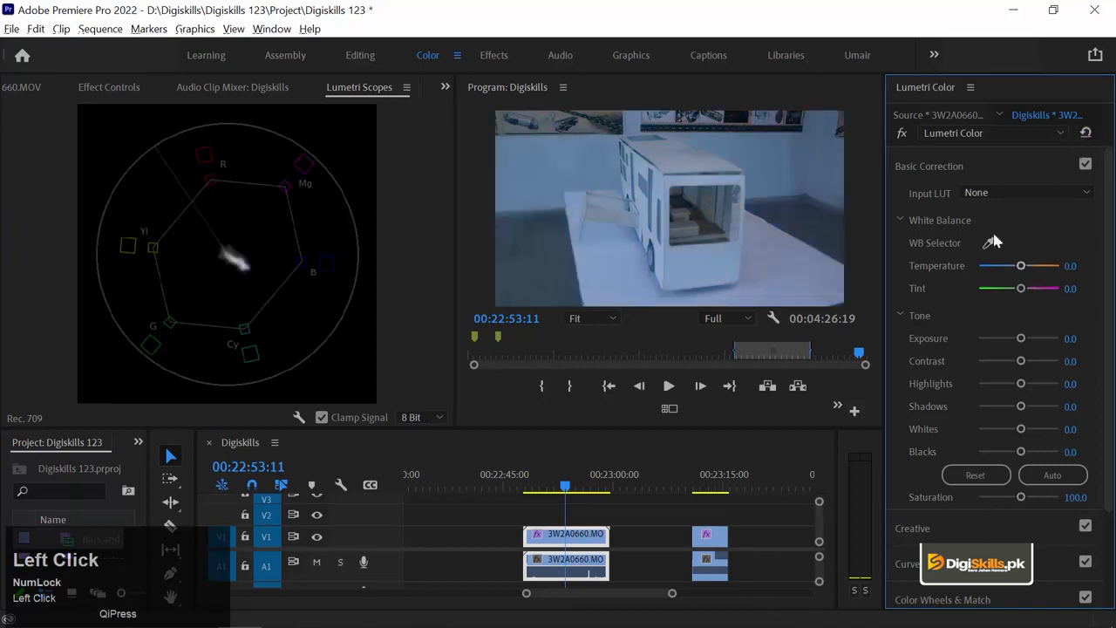
mouse_move(1021, 266)
left_mouse_down()
mouse_move(1011, 268)
mouse_move(1040, 265)
left_mouse_up()
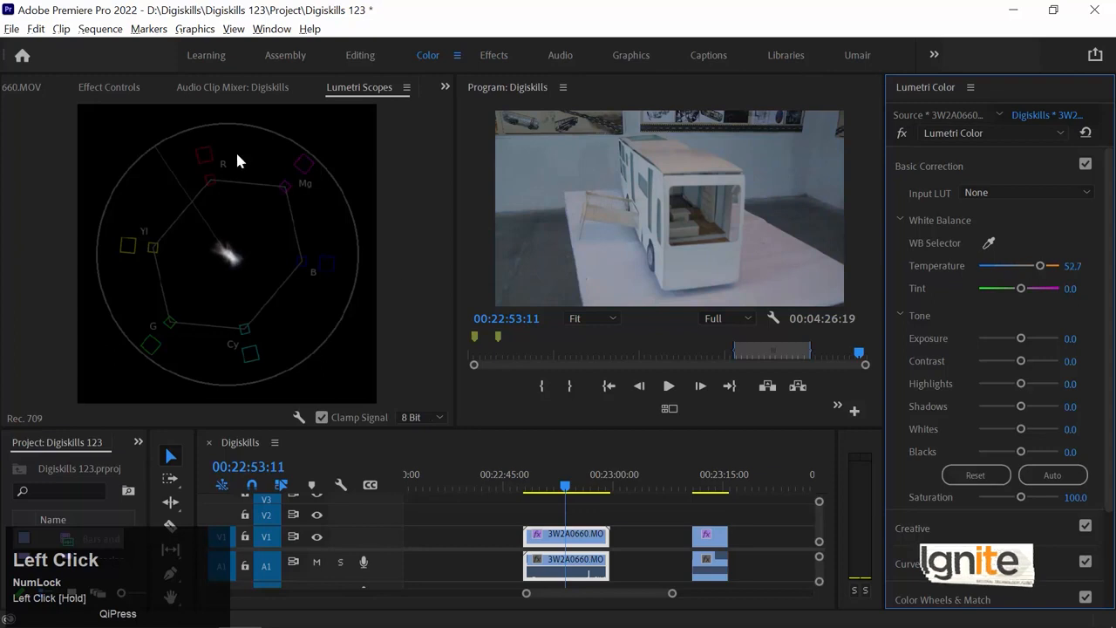
right_click(307, 141)
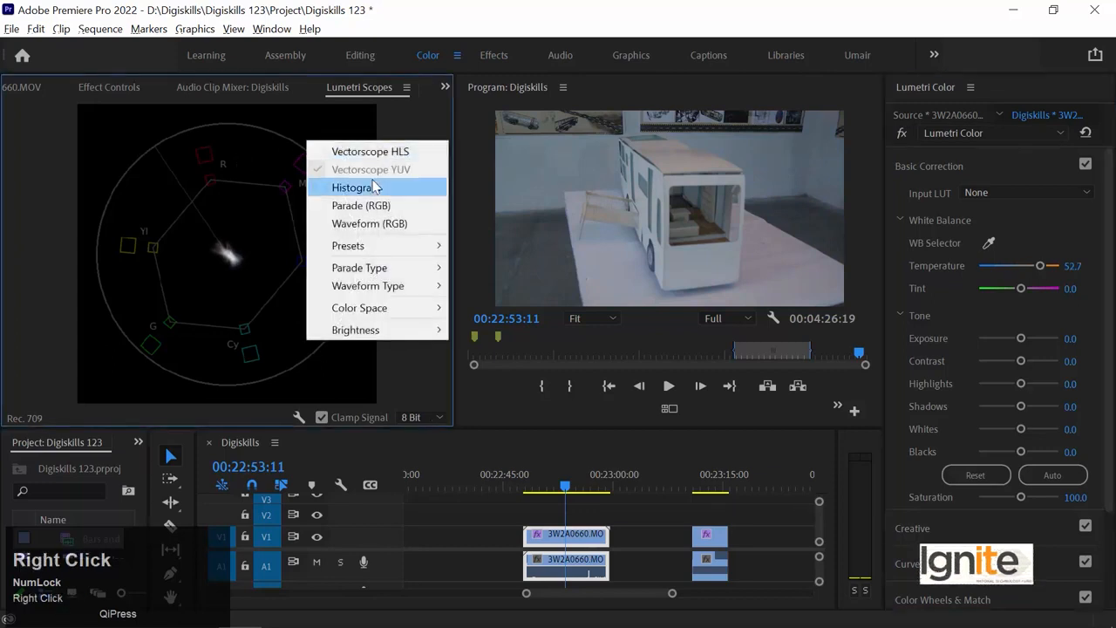
left_click(271, 194)
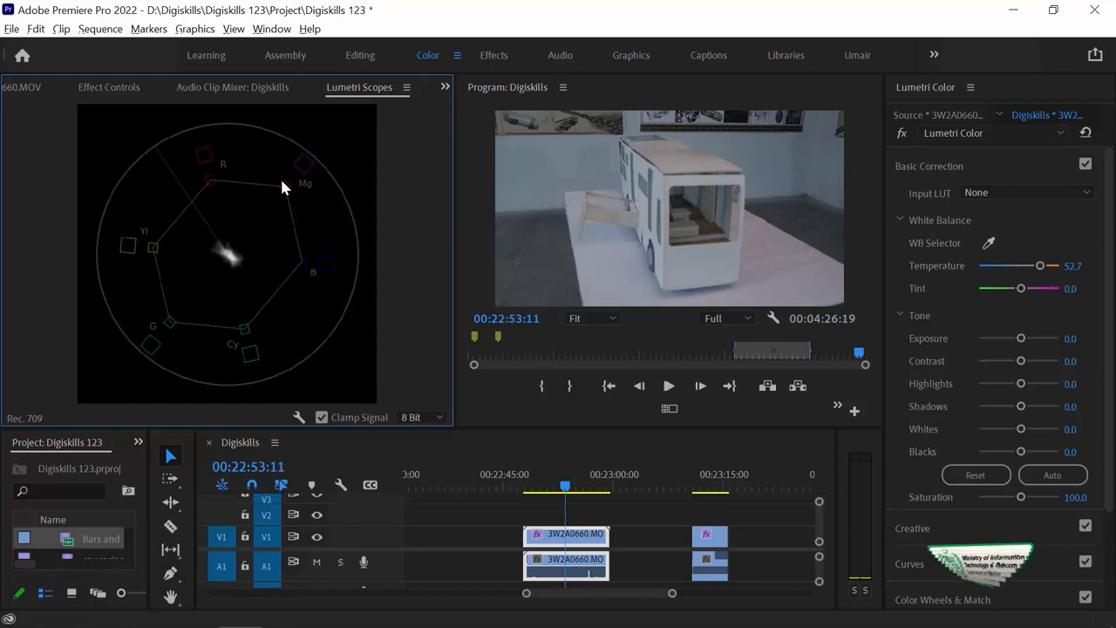
- Park the playhead on the mysterious dark forest clip at 00:16:14:21 and examine its vectorscope trace
key("minus")
key("minus")
key("minus")
key("minus")
key("minus")
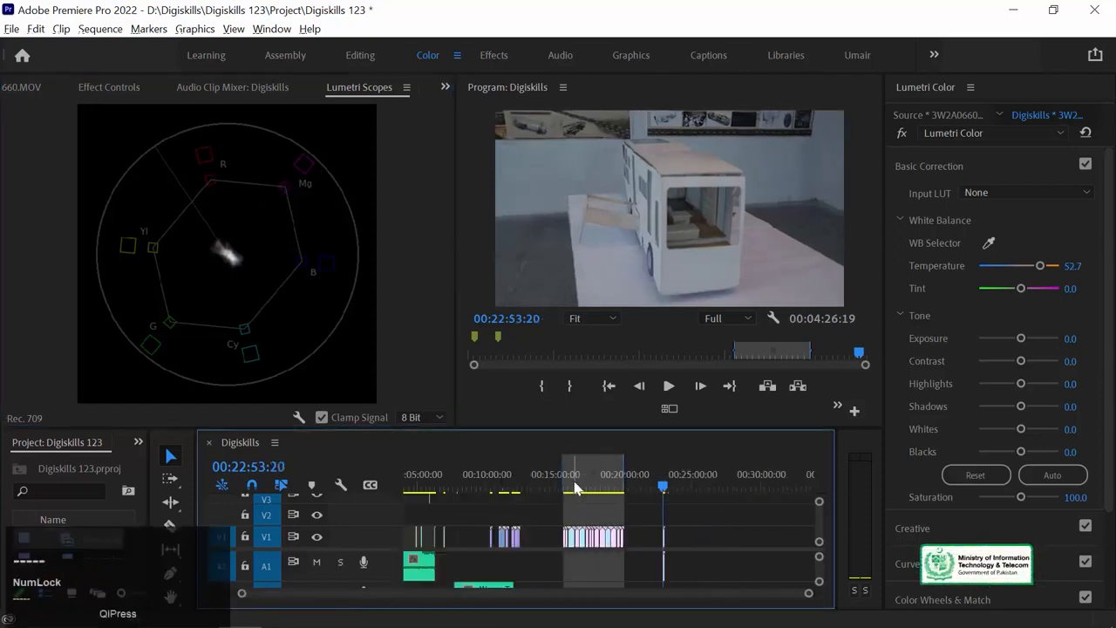
left_click(575, 489)
key("equal")
key("equal")
key("equal")
key("equal")
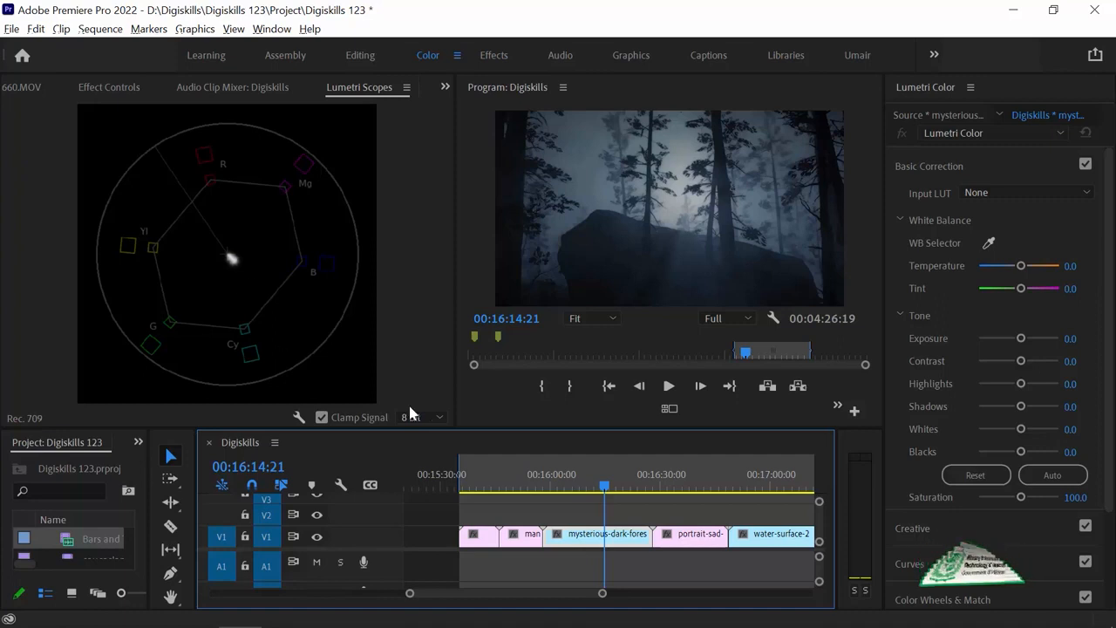
- Compare the vectorscope traces of the crying man, macro eye and water surface clips, ending at 00:17:00:17
left_click(519, 482)
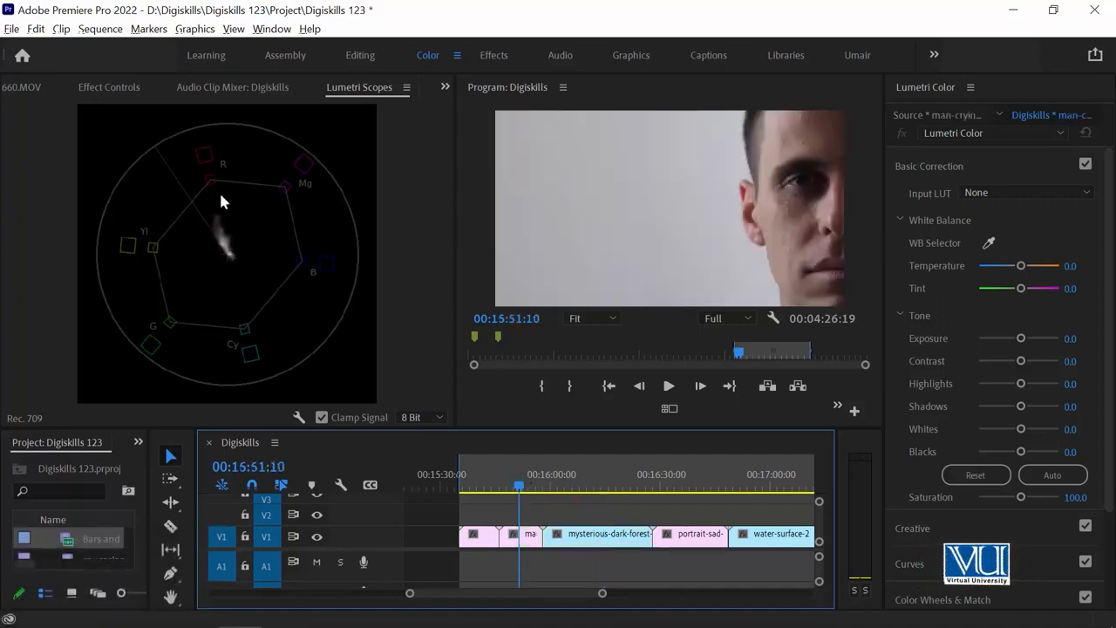
left_click(479, 485)
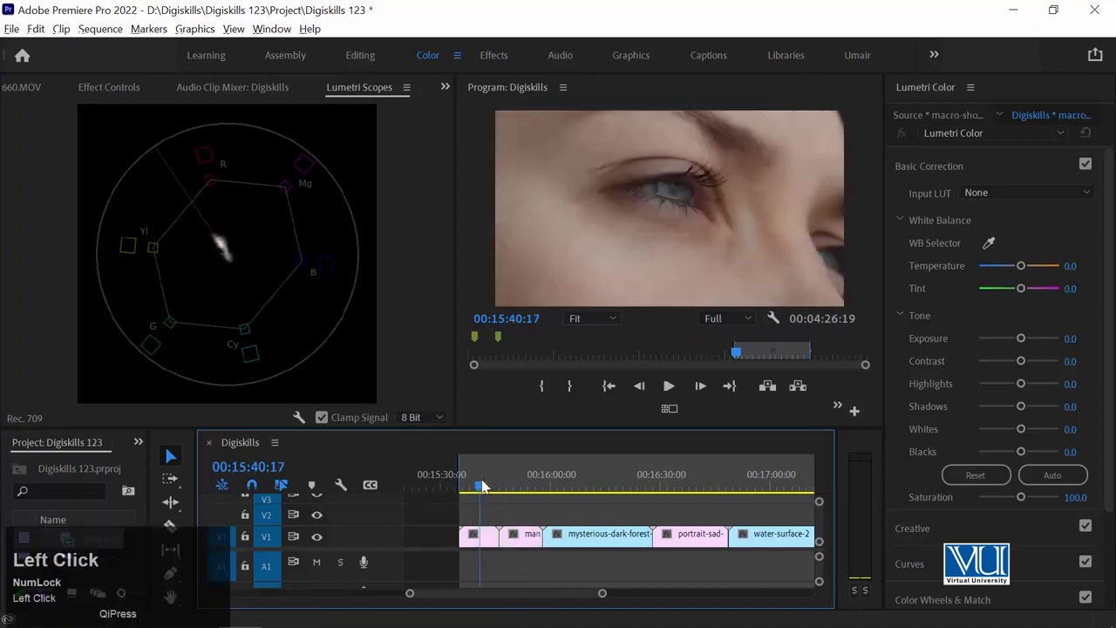
left_click(774, 477)
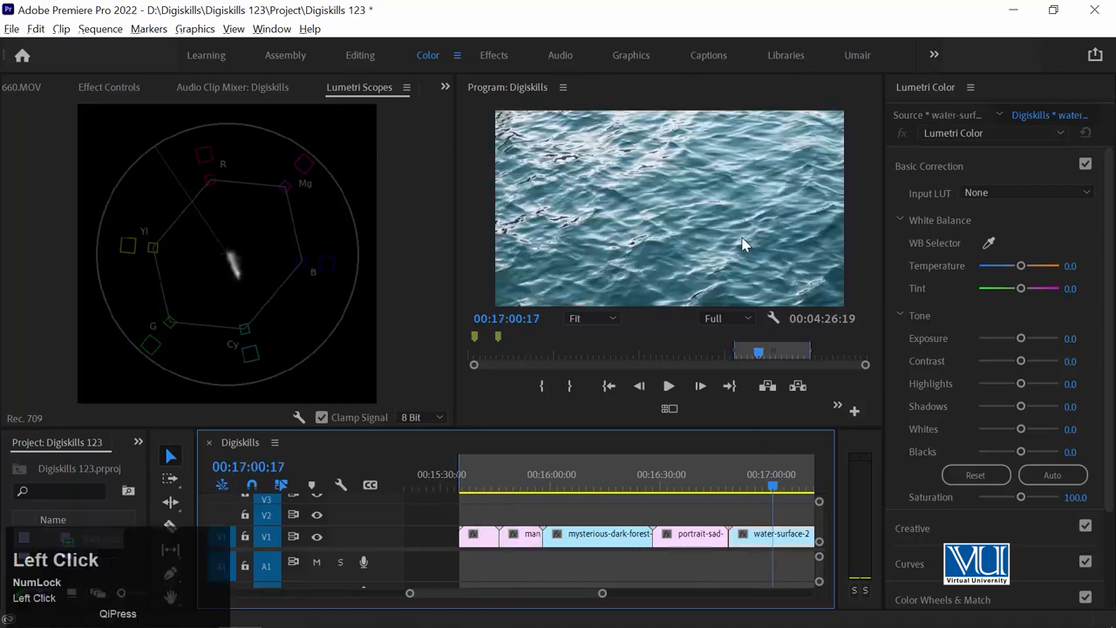
- Try the water surface clip's Basic Correction saturation at 0 and undo the change
left_click(771, 536)
left_click_drag(1018, 496, 954, 495)
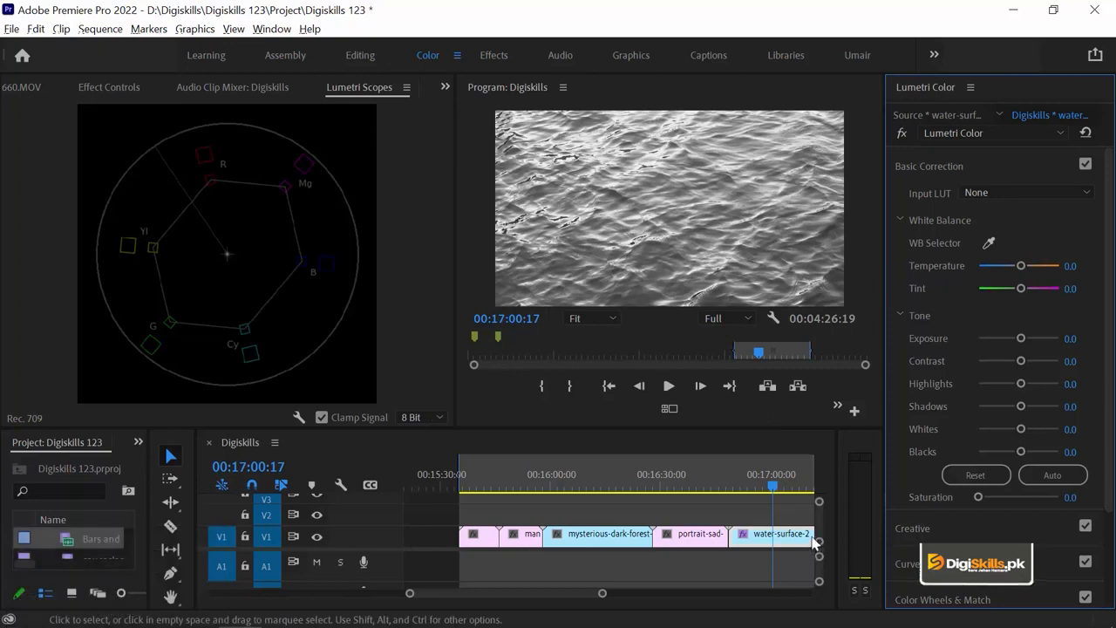
key("ctrl+z")
- Move the playhead to the coast waves clip at 00:18:49:03 and examine its vectorscope trace
key("minus")
key("minus")
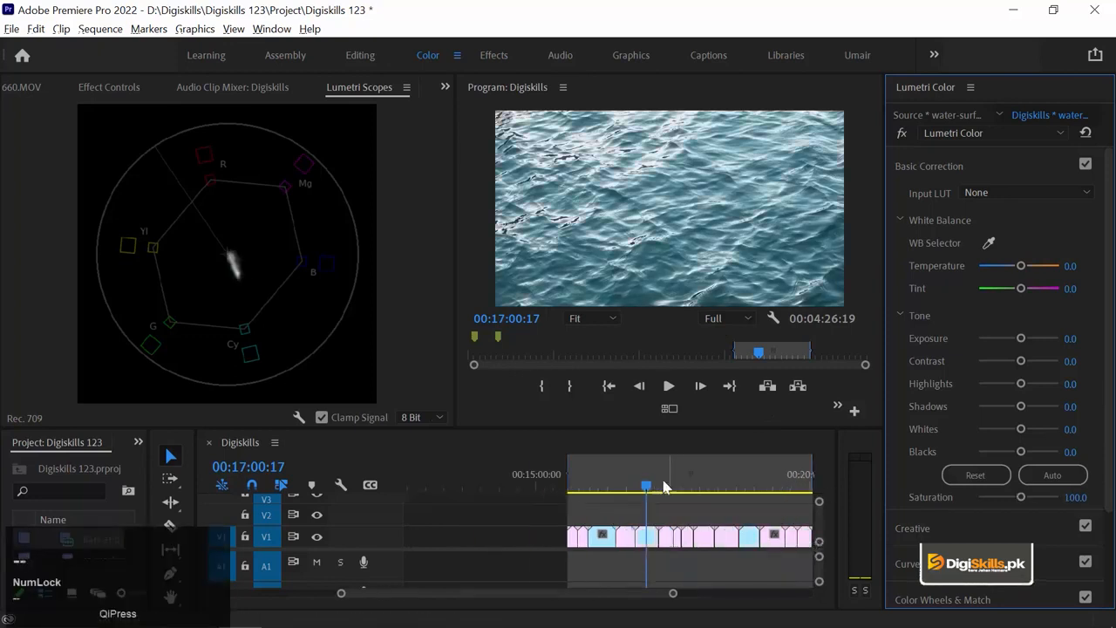
left_click(644, 484)
key("minus")
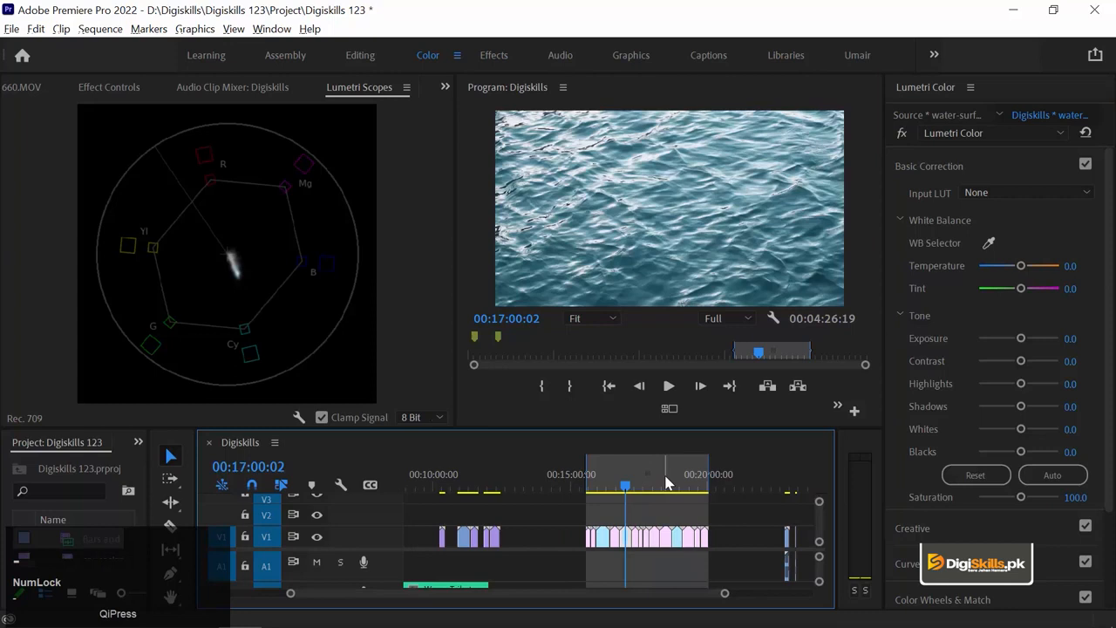
key("equal")
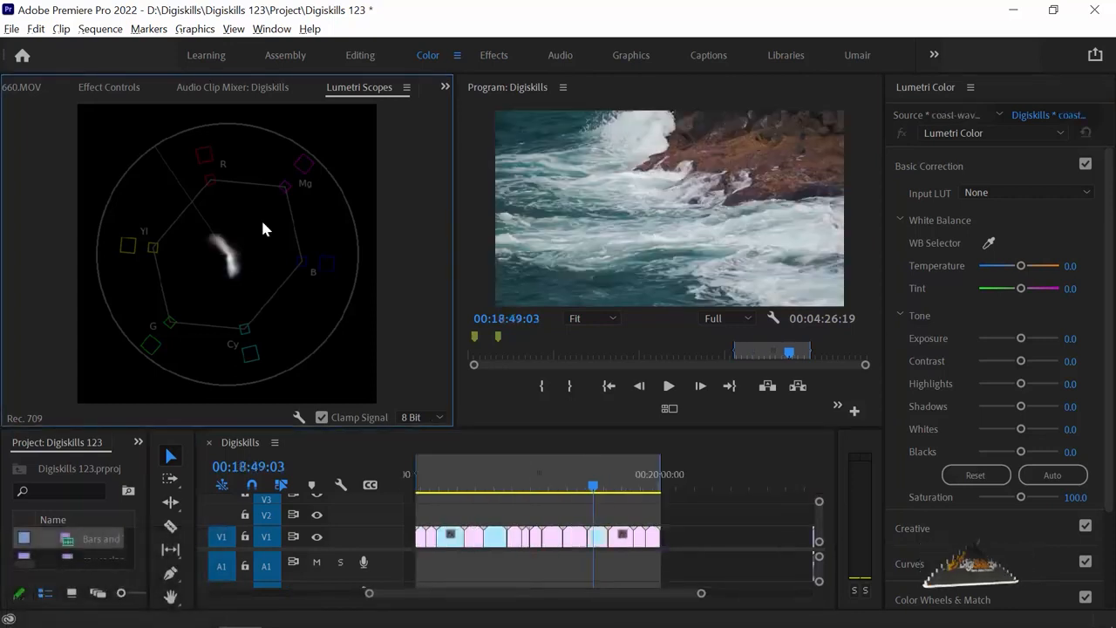
- Show the Waveform (RGB) scope and hide the Vectorscope YUV in the Lumetri Scopes
right_click(262, 228)
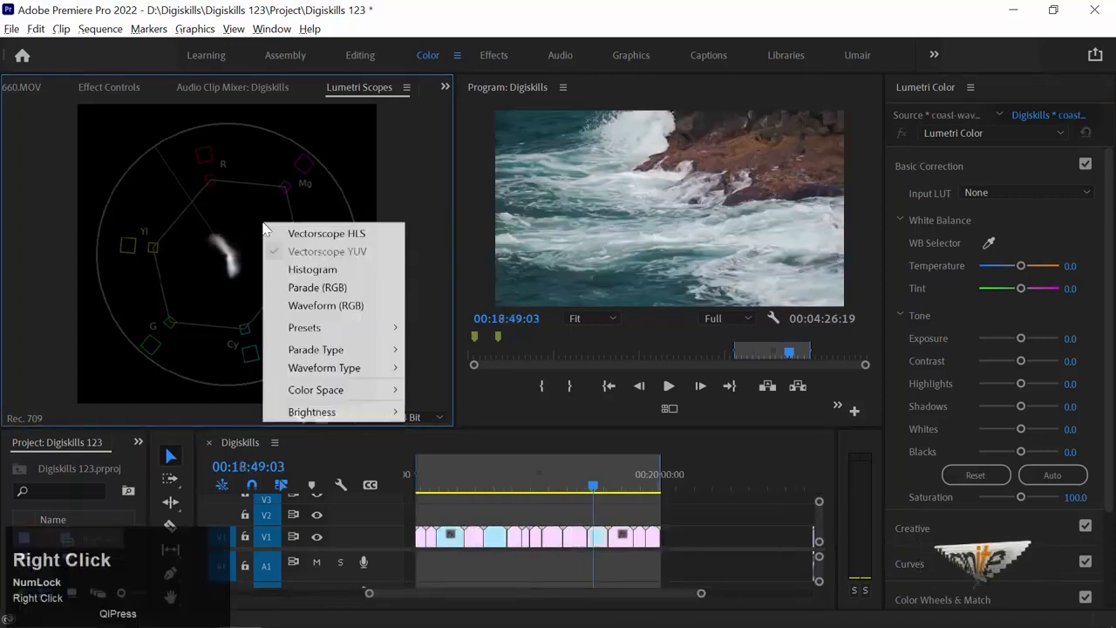
left_click(354, 307)
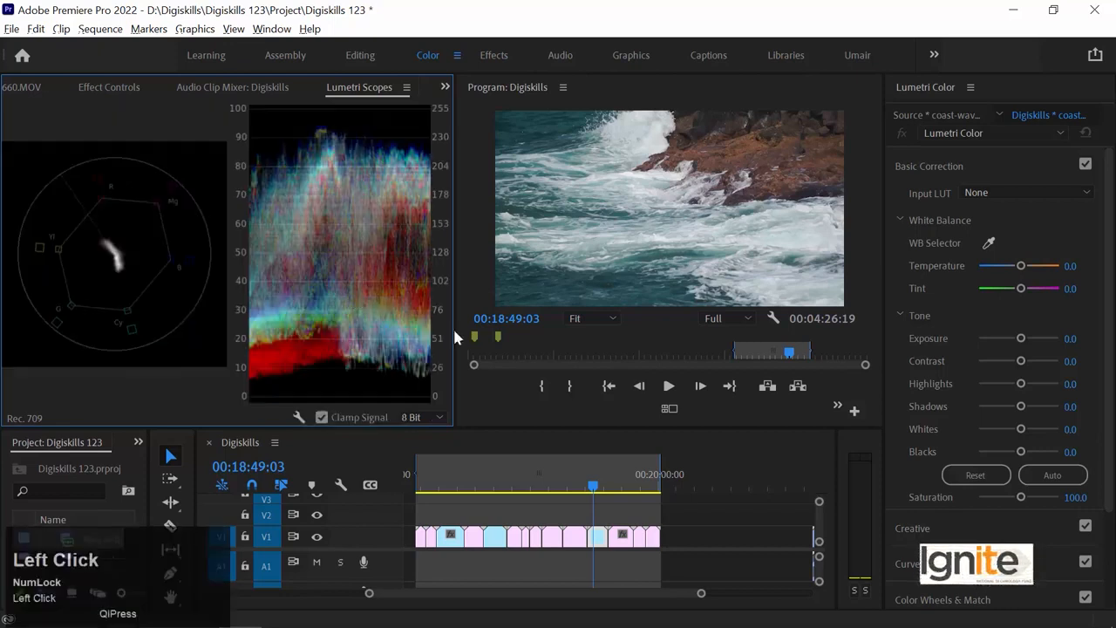
right_click(96, 187)
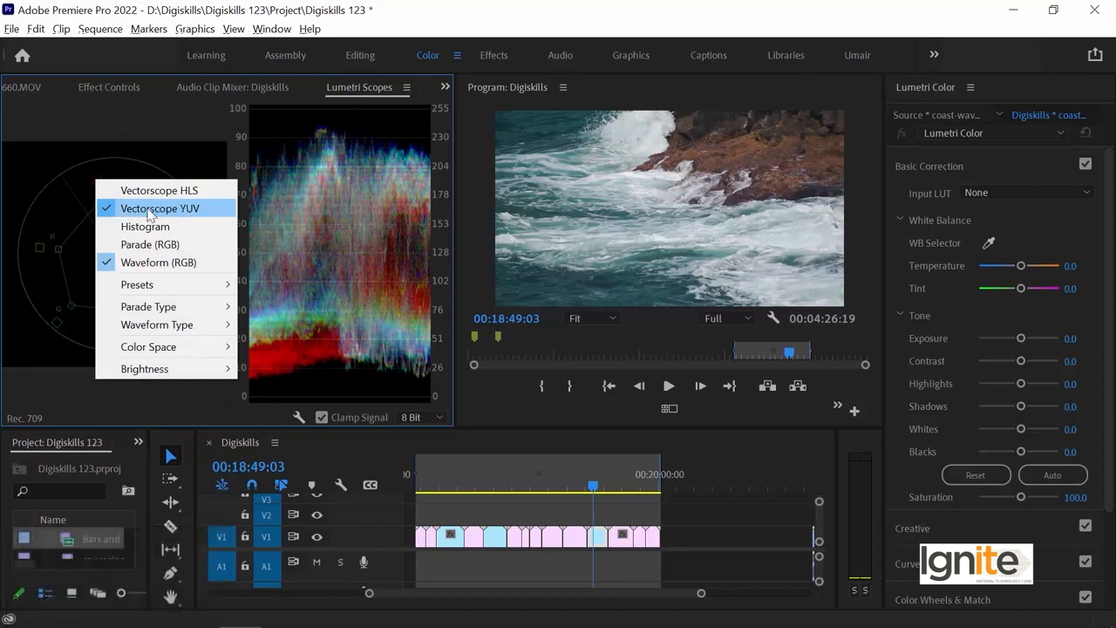
left_click(182, 210)
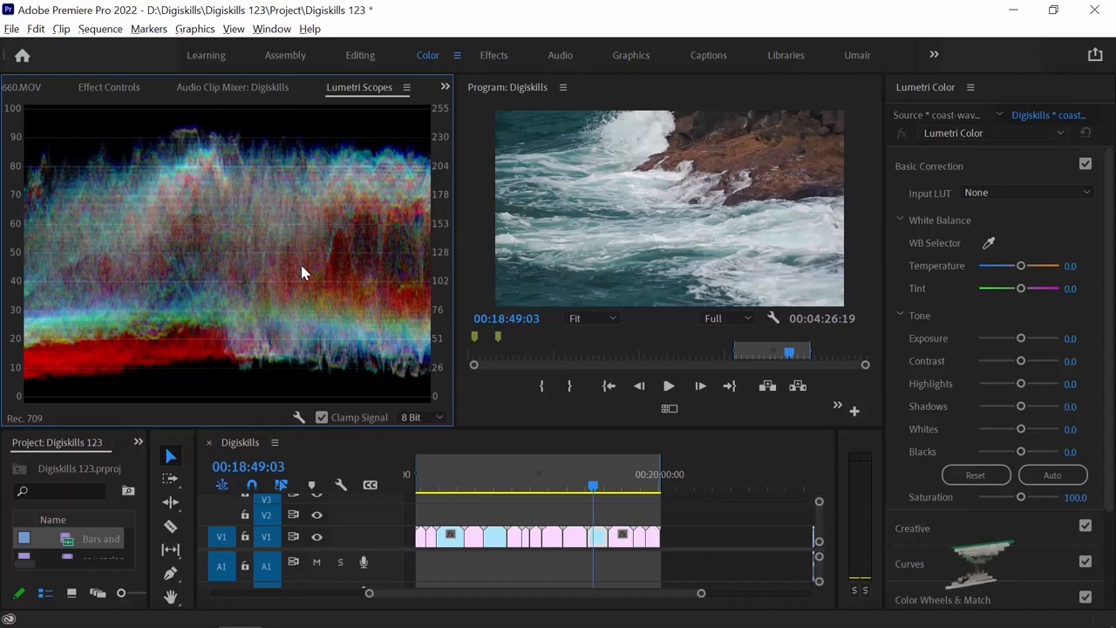
- Return the playhead to the bus clip at 00:22:55:01 and examine its RGB waveform
key("minus")
left_click(711, 485)
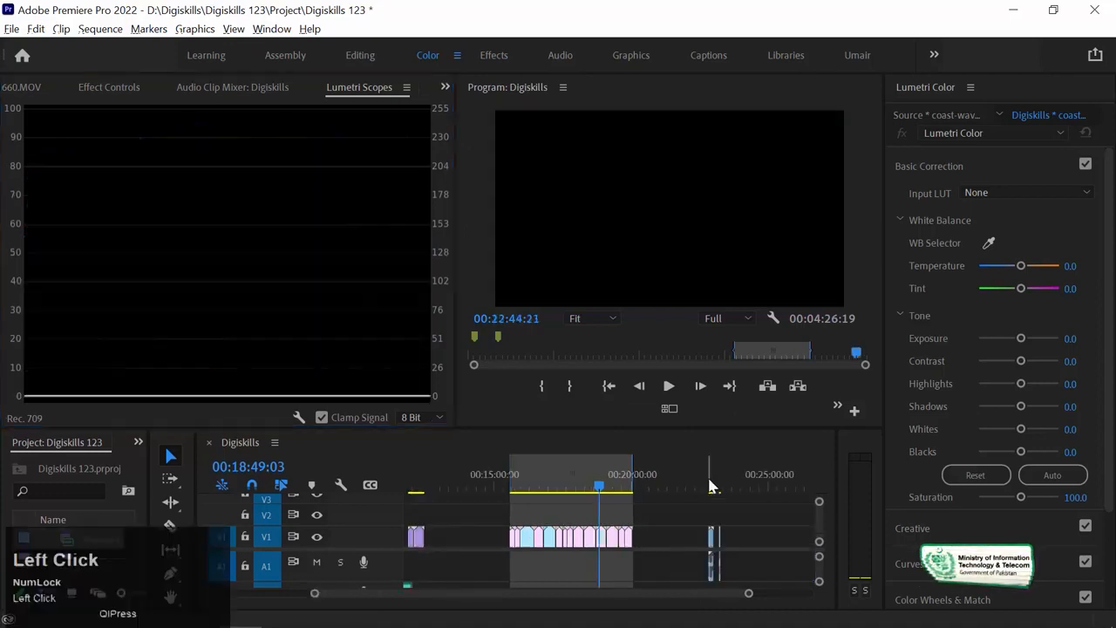
key("equal")
key("equal")
key("equal")
key("equal")
left_click(668, 478)
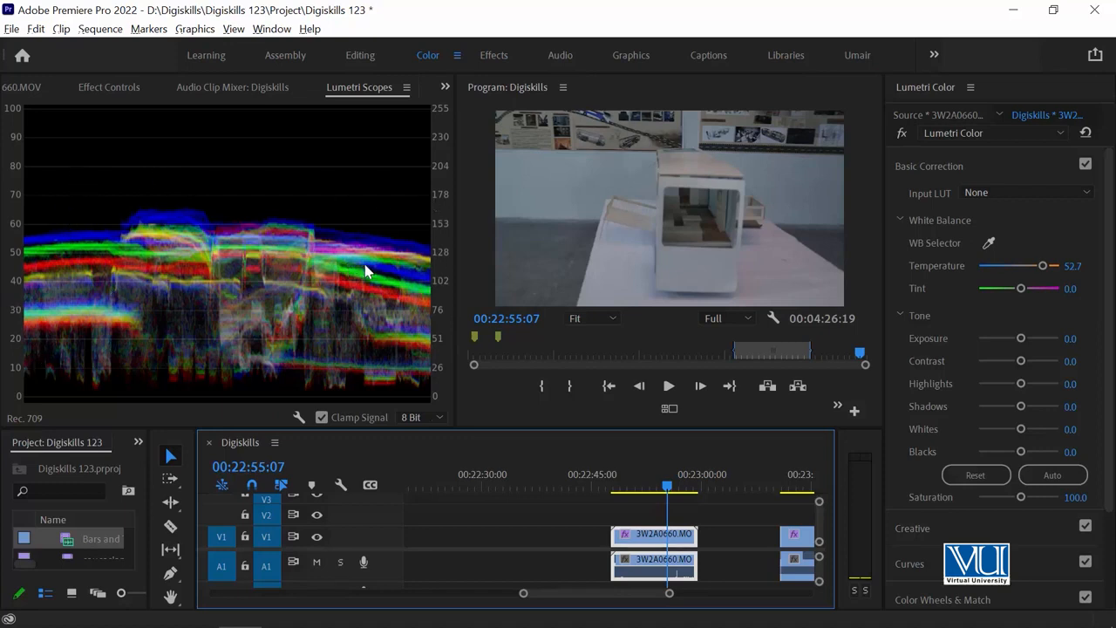
left_click(665, 484)
- Move the playhead to the mysterious dark forest clip at 00:15:58:05 and examine its RGB waveform
key("minus")
key("minus")
key("minus")
key("minus")
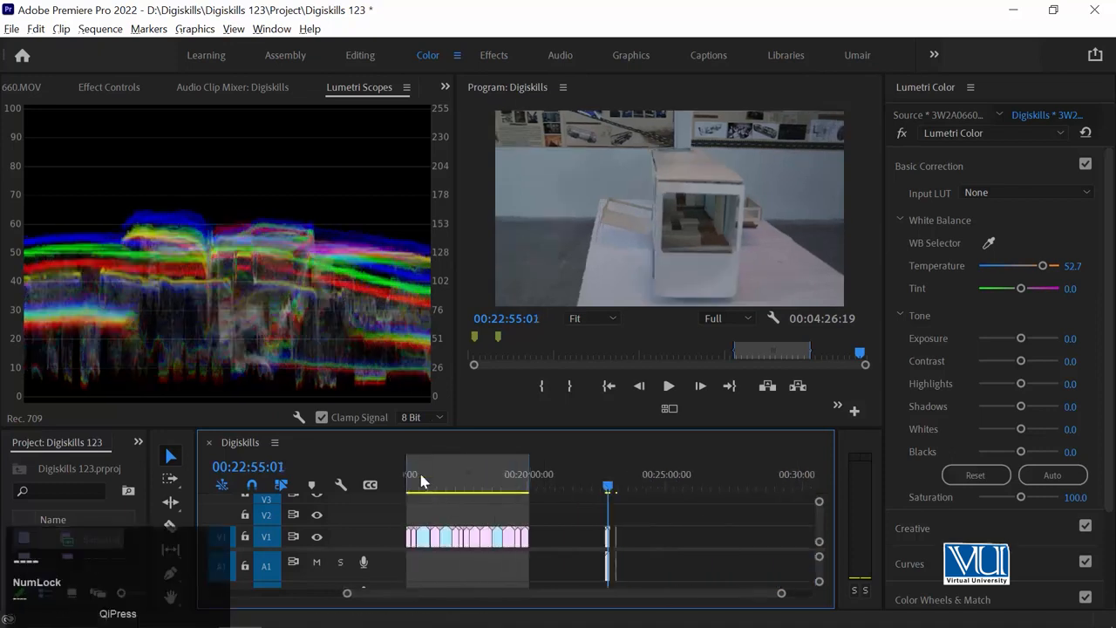
left_click(421, 482)
key("equal")
key("equal")
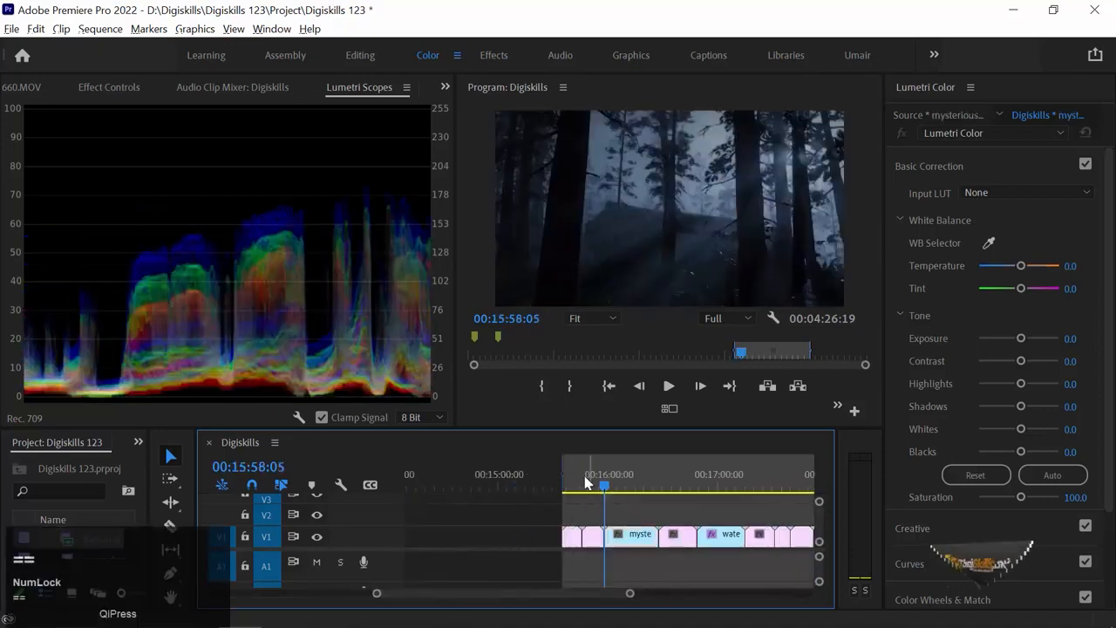
- Park the playhead at the start of the crying man clip, 00:15:46:03, and examine its RGB waveform
left_click(582, 480)
key("Down")
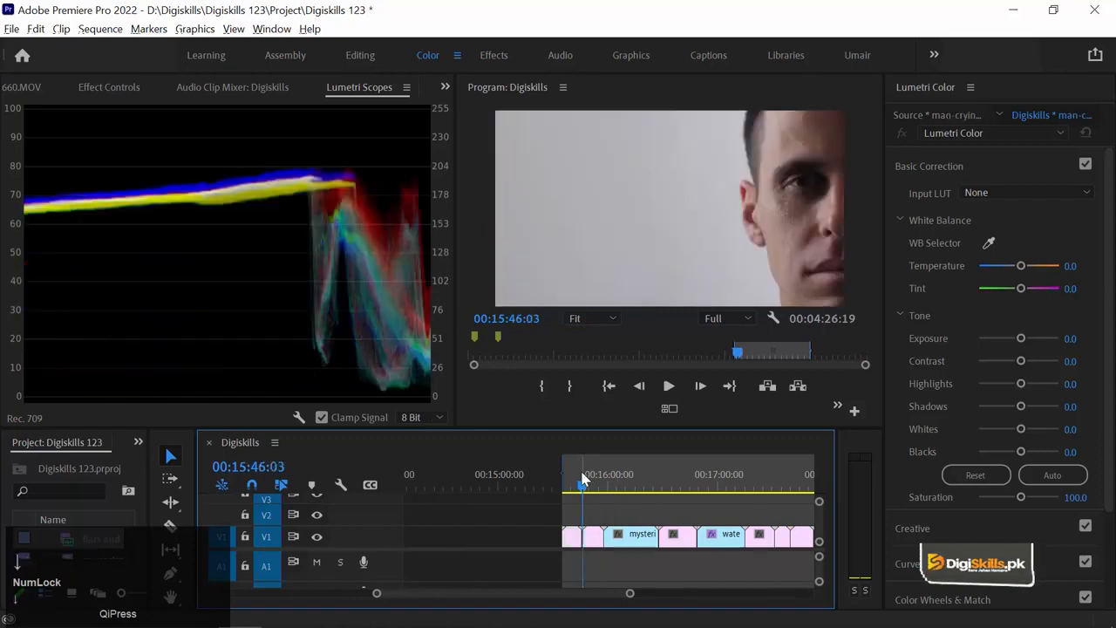
key("Down")
key("Up")
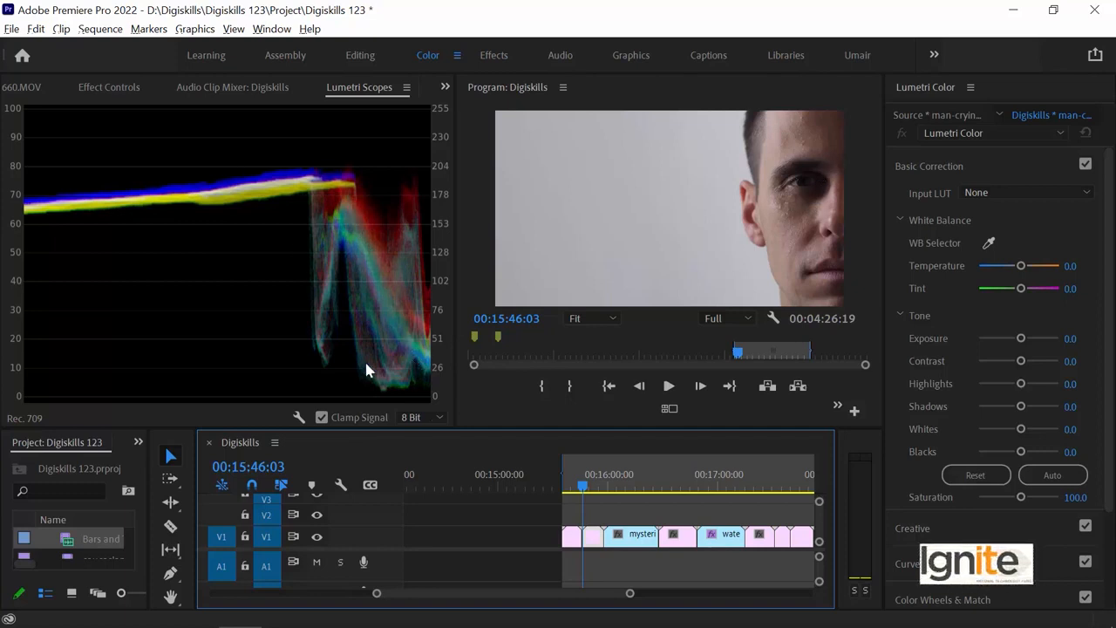
- Try the Luma waveform type on the crying man clip, and set the waveform type back to RGB
right_click(240, 202)
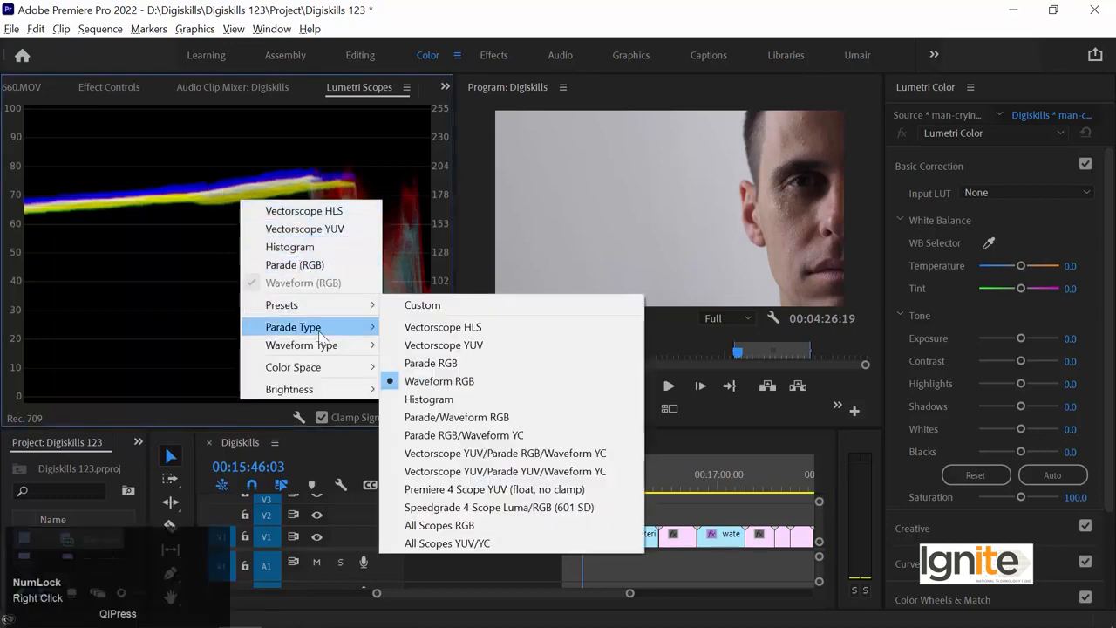
mouse_move(323, 332)
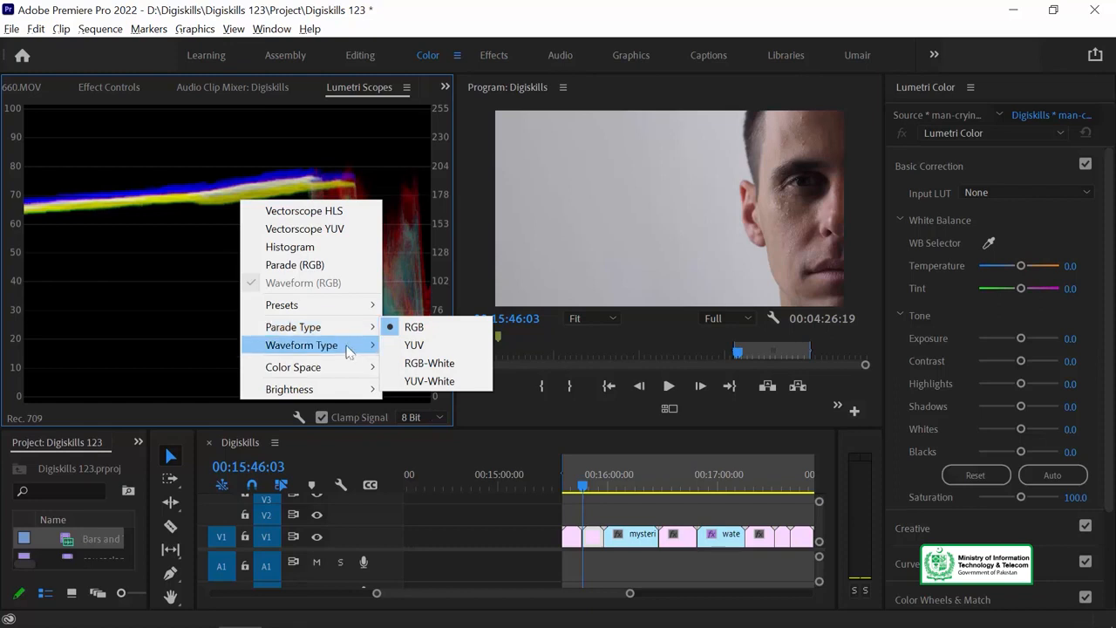
mouse_move(350, 352)
left_click(469, 366)
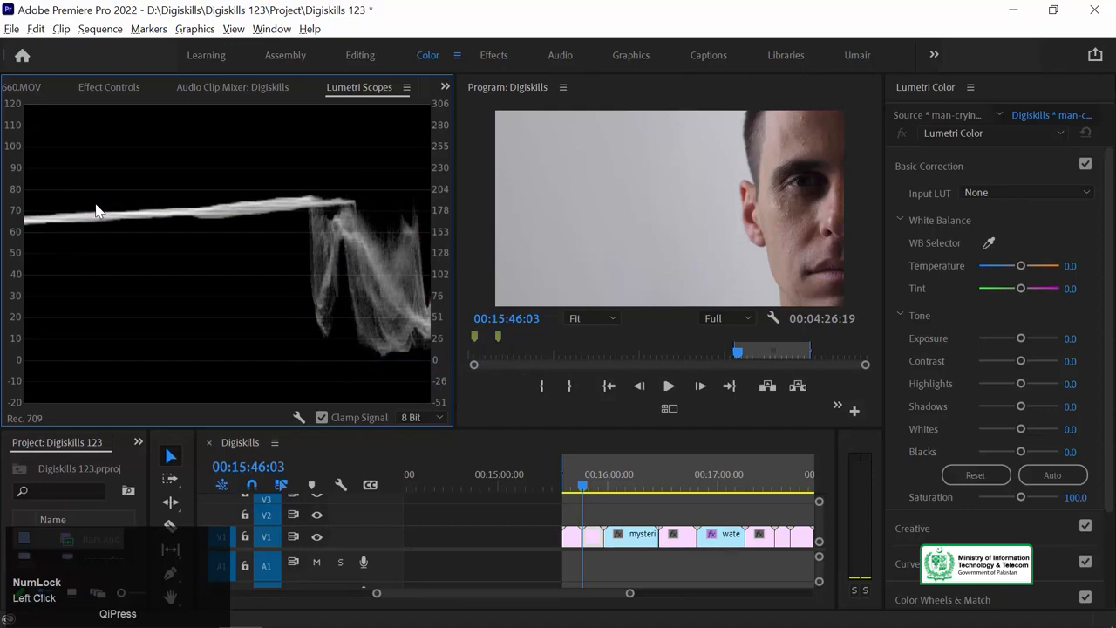
right_click(235, 206)
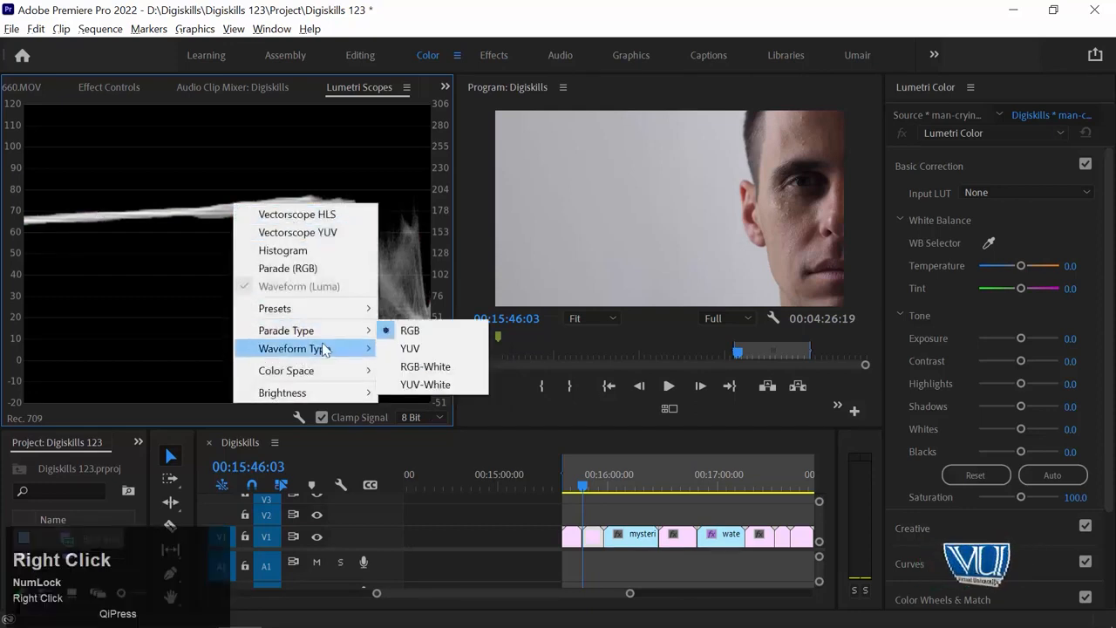
mouse_move(358, 349)
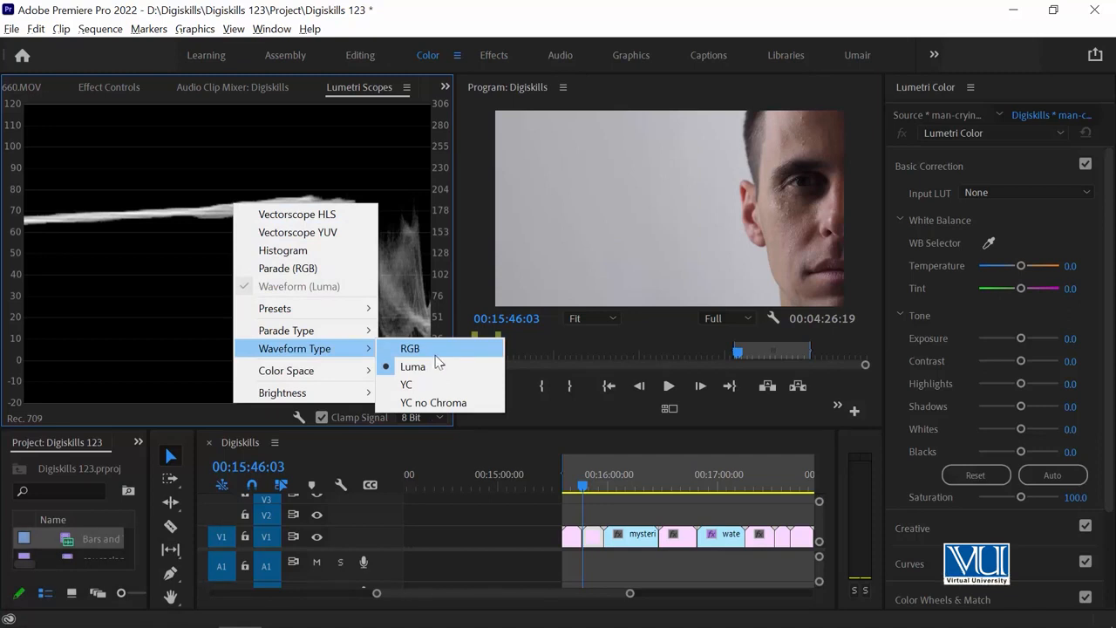
left_click(416, 348)
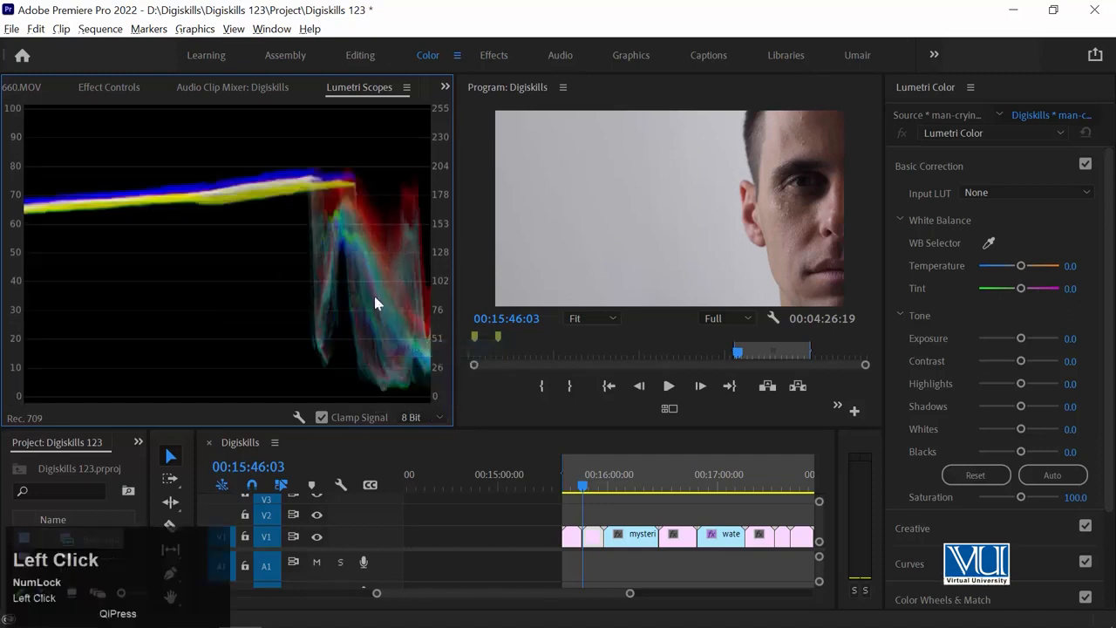
- Set the waveform type to Luma with the crying man clip in view
right_click(236, 204)
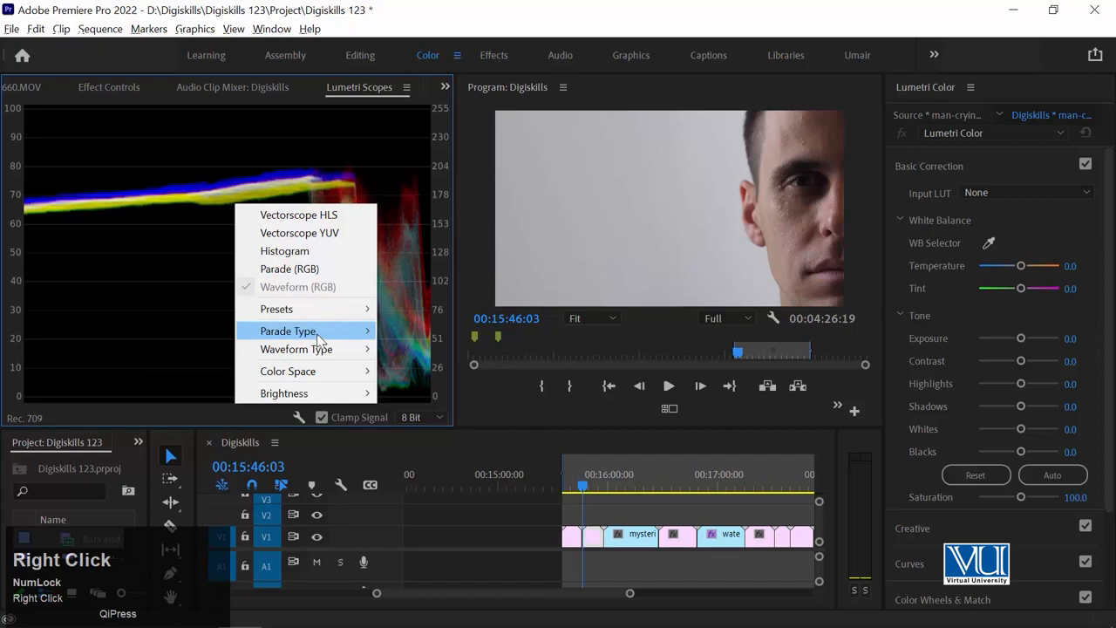
mouse_move(328, 357)
left_click(408, 365)
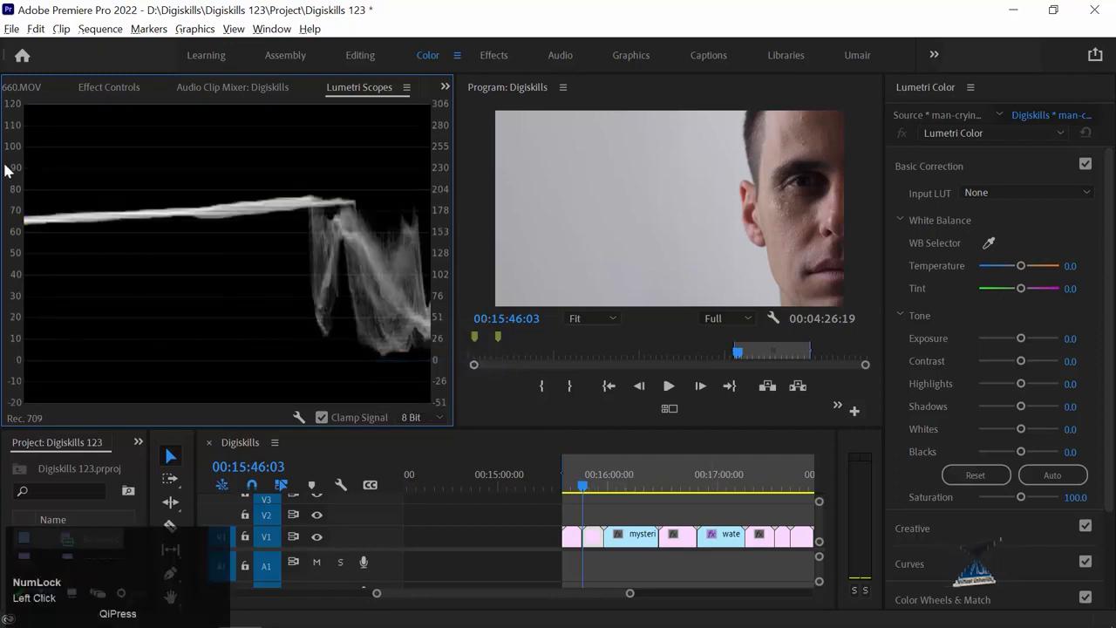
- Examine the Luma waveforms from the dark forest clip at 00:16:02:18, through the sad portrait, to the teddy bear clip at 00:19:32:18
left_click(612, 478)
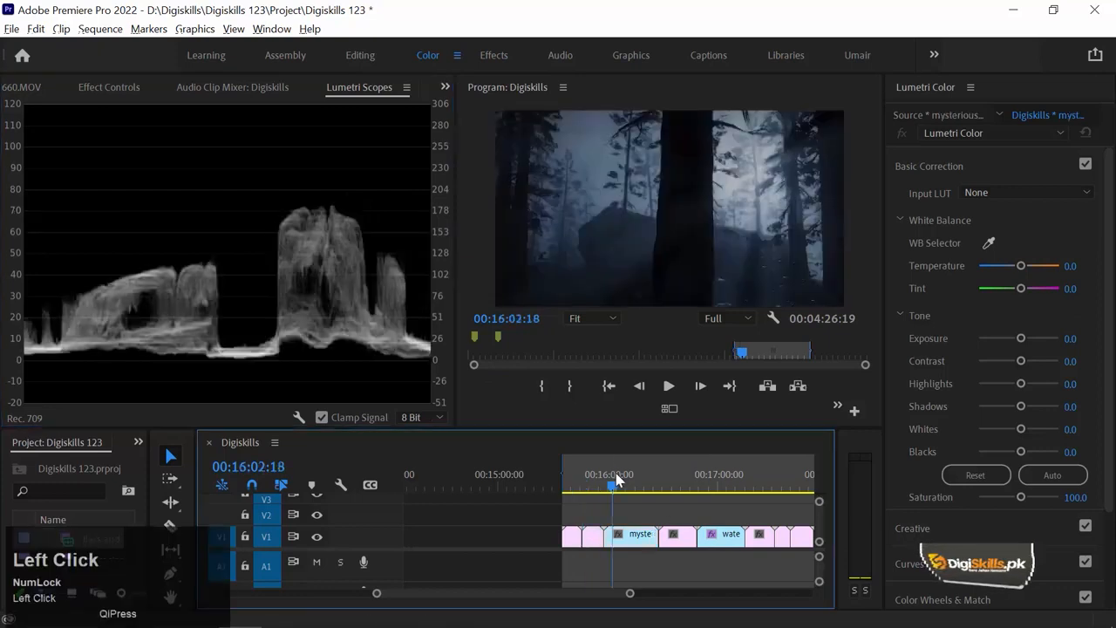
left_click_drag(626, 479, 676, 479)
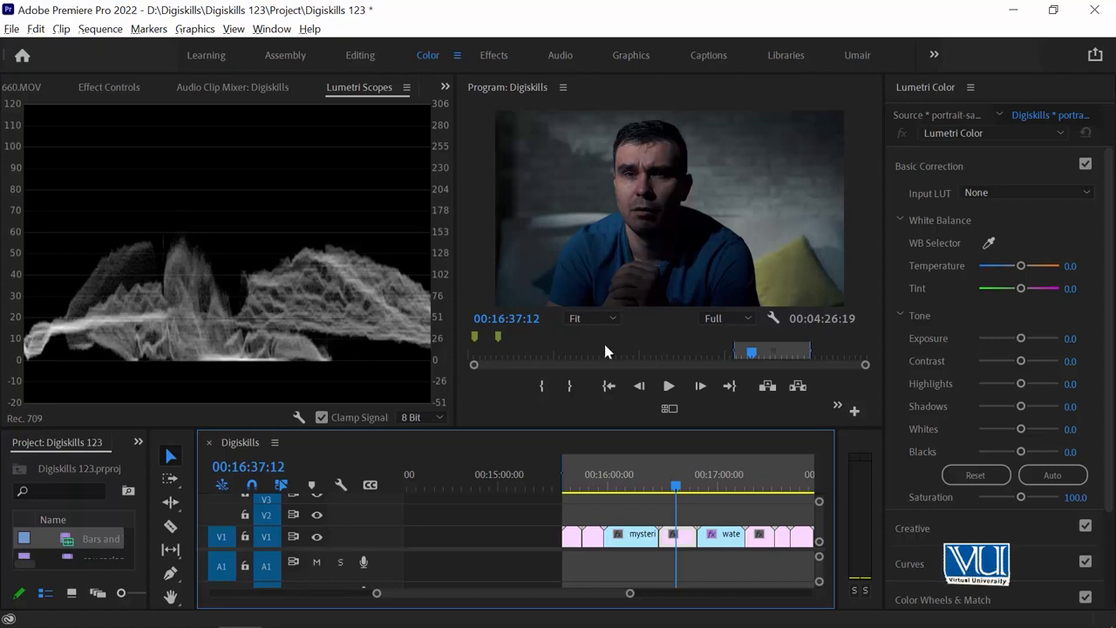
left_click_drag(632, 473, 795, 477)
key("Down")
key("Down")
key("Down")
key("Down")
key("Down")
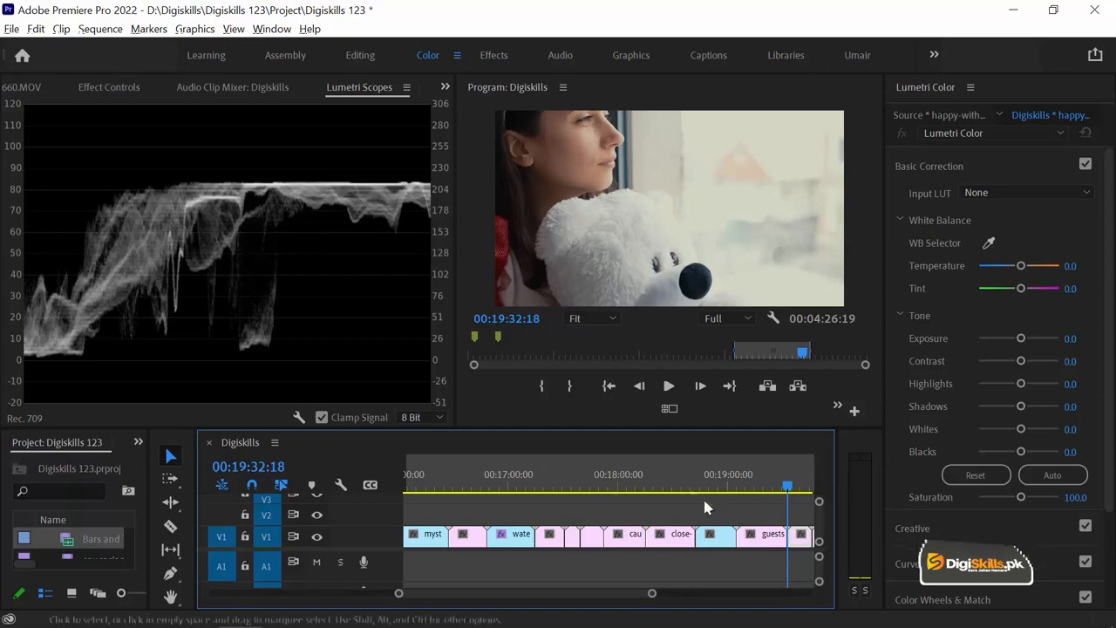
- Show the Parade (RGB) scope and hide the Luma waveform for the teddy bear clip
right_click(181, 212)
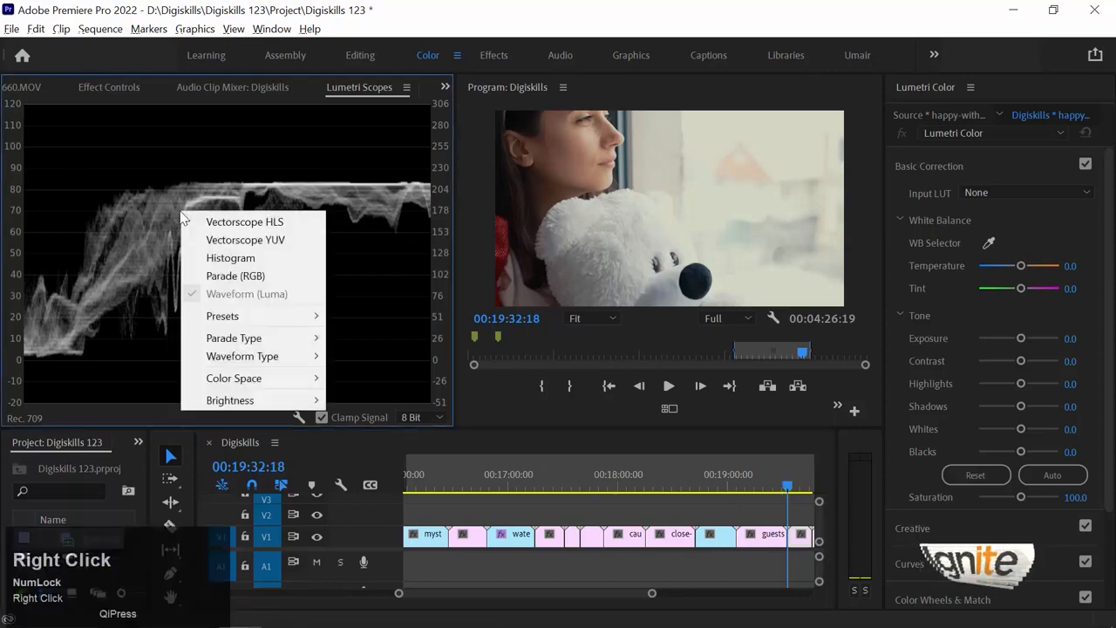
left_click(280, 277)
right_click(131, 213)
left_click(166, 294)
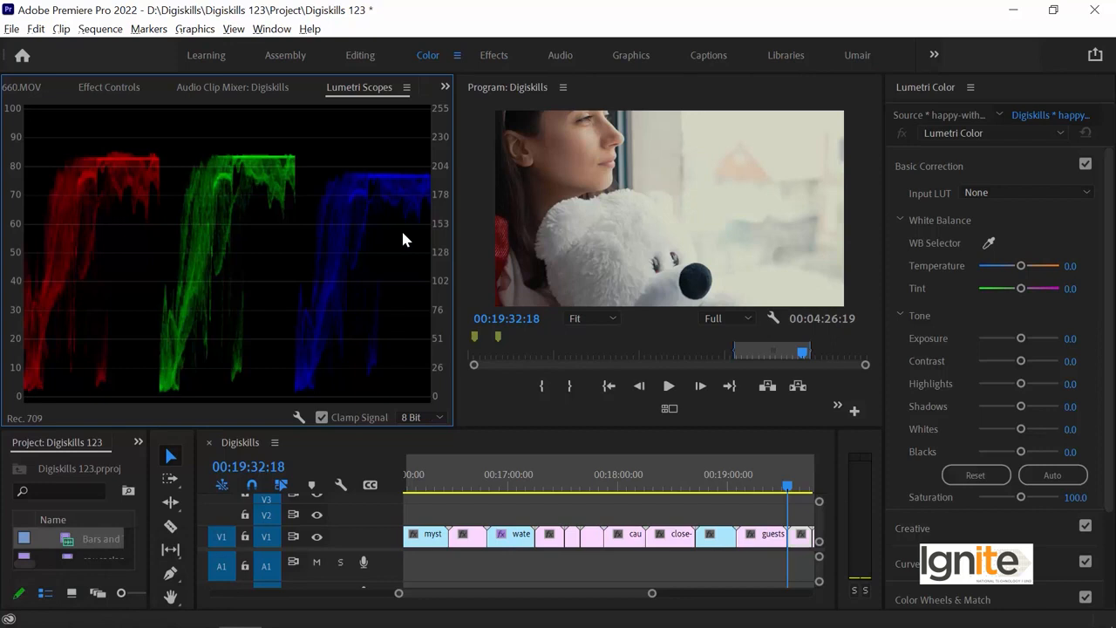
- Compare the RGB parades of the water surface clip at 00:16:54:16 and the dark forest clip at 00:16:13:20, returning to the water clip
key("minus")
left_click(582, 484)
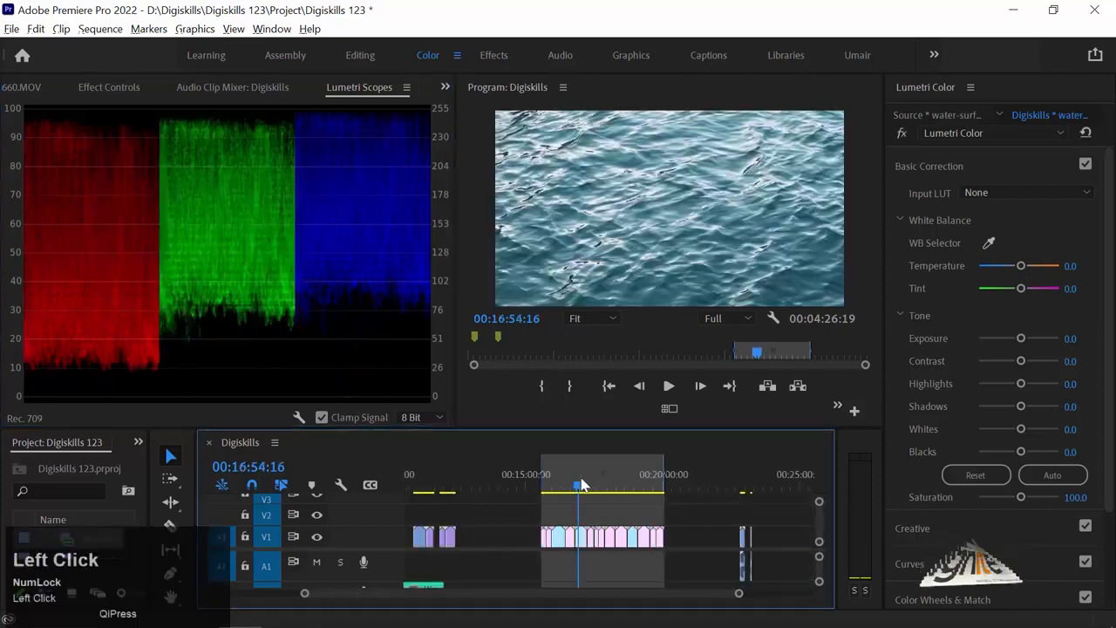
key("equal")
key("equal")
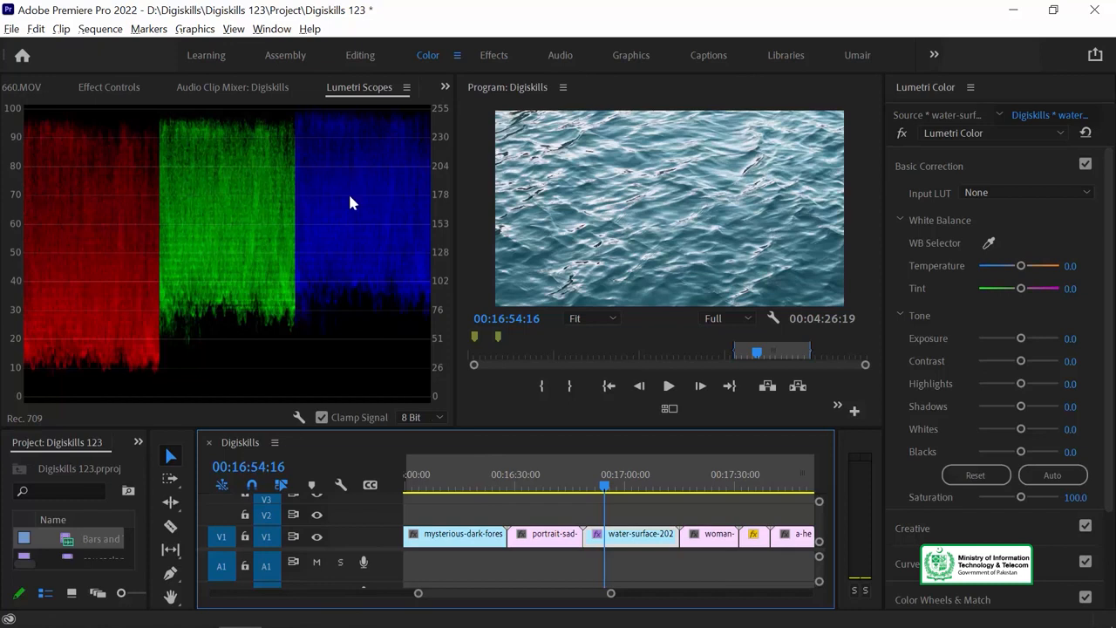
left_click(457, 471)
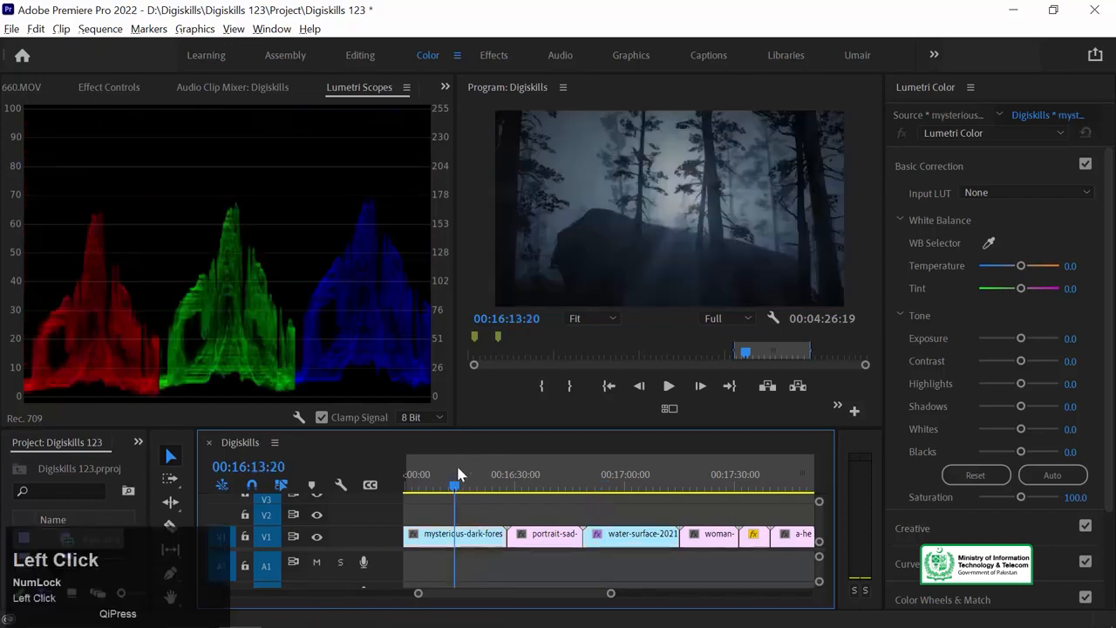
left_click_drag(478, 472, 625, 476)
- Move the playhead to the coast waves clip at 00:18:57:01 and examine its RGB parade
key("minus")
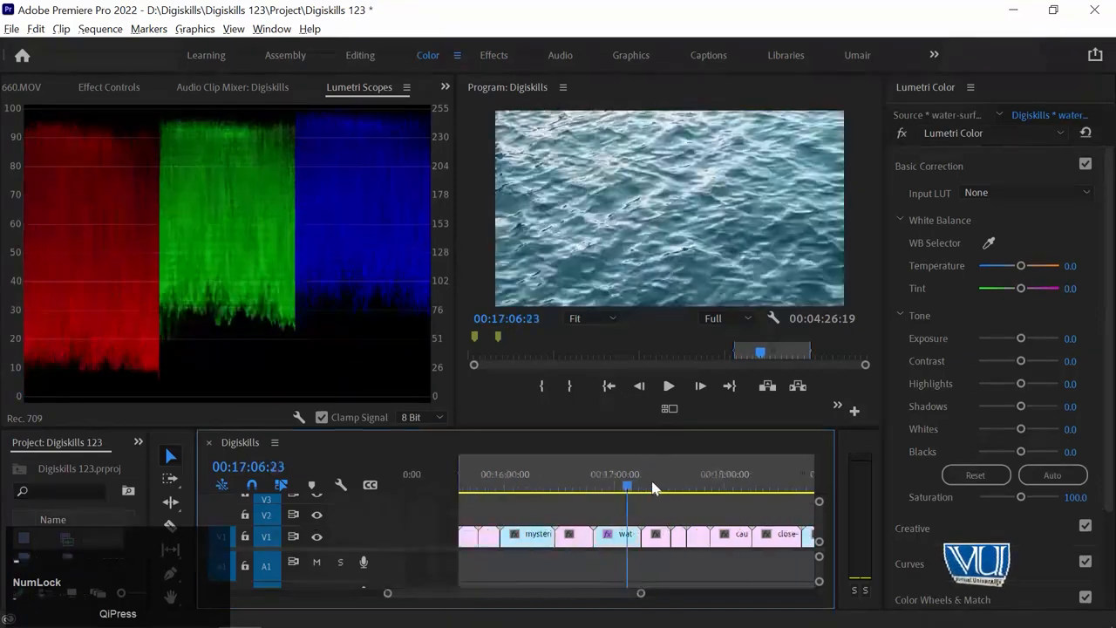
key("minus")
left_click(716, 476)
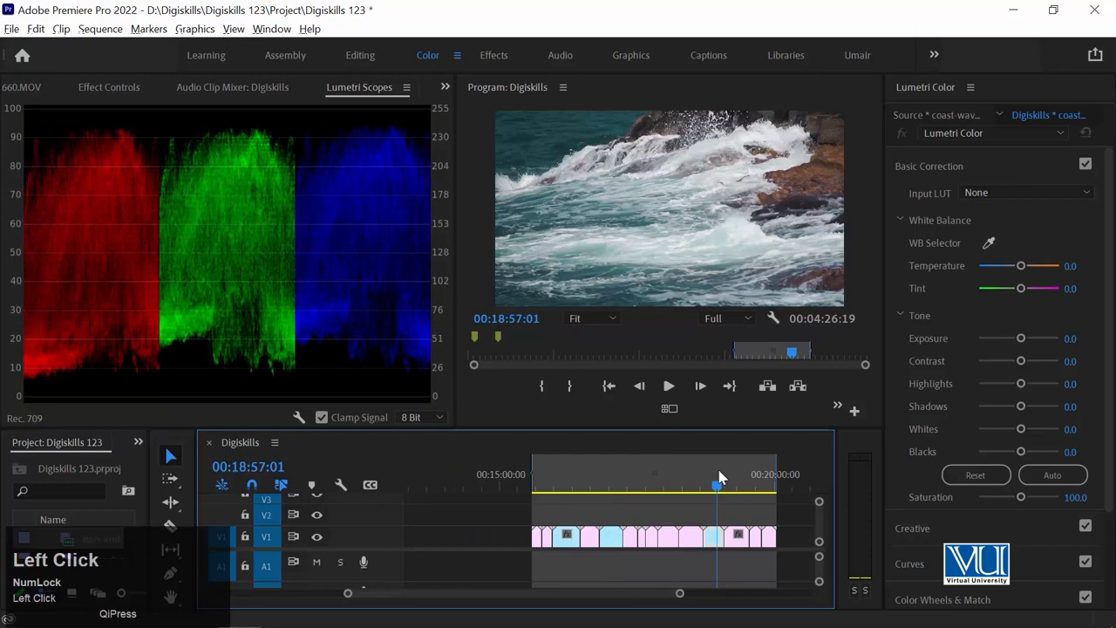
key("equal")
key("equal")
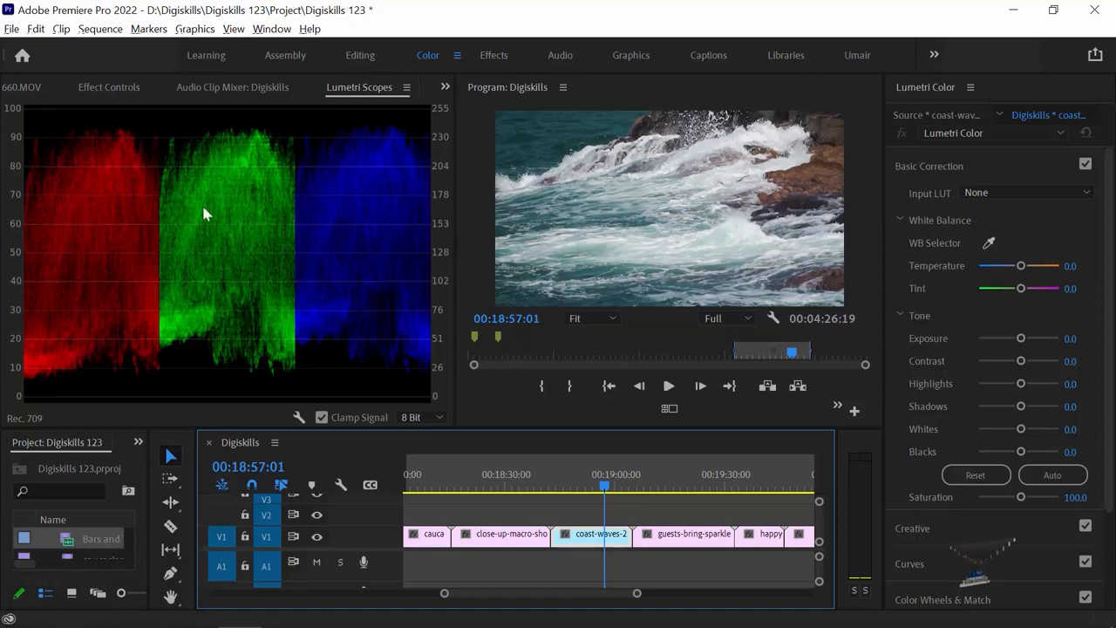
- Examine the RGB parades of the sparkler guests clip at 00:19:19:08, the teddy bear clip at 00:19:38:18 and the lit party clip
left_click_drag(657, 491, 687, 491)
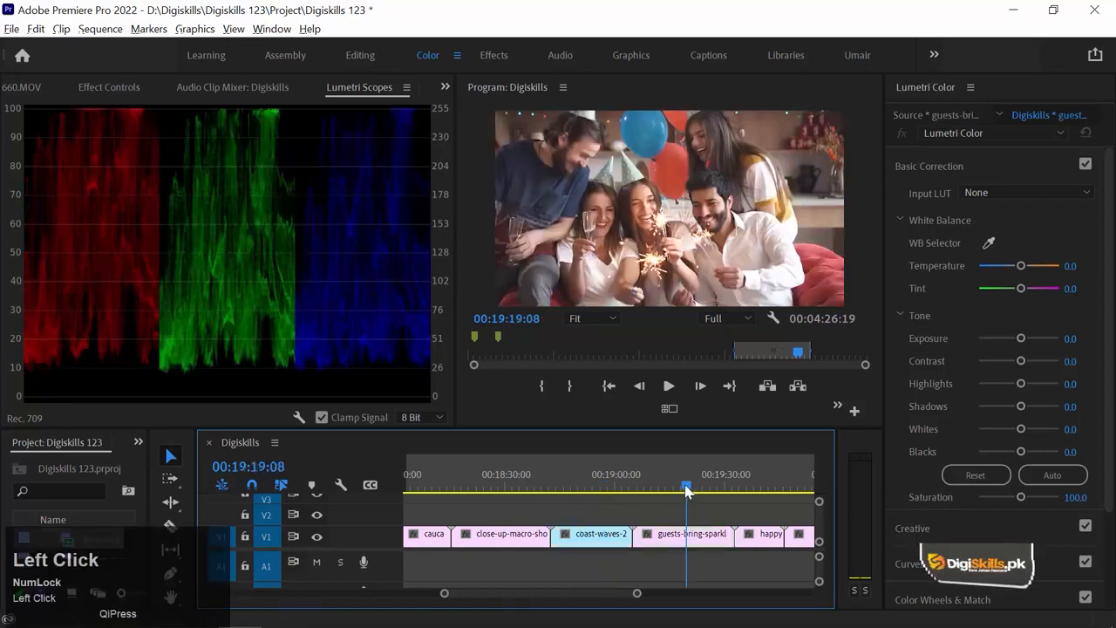
key("minus")
left_click(681, 484)
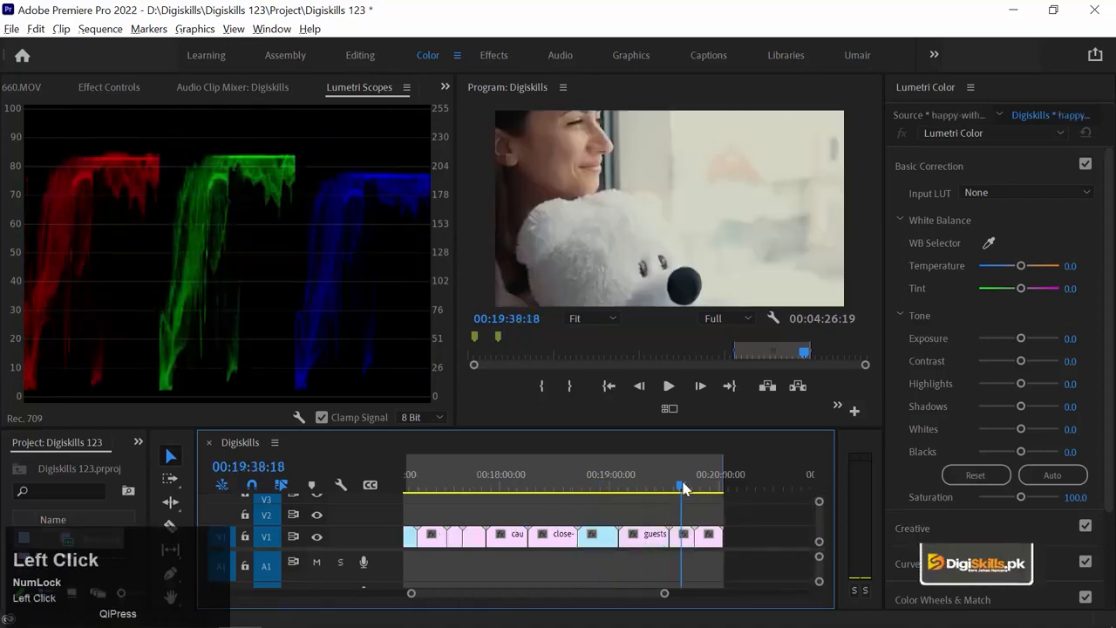
key("equal")
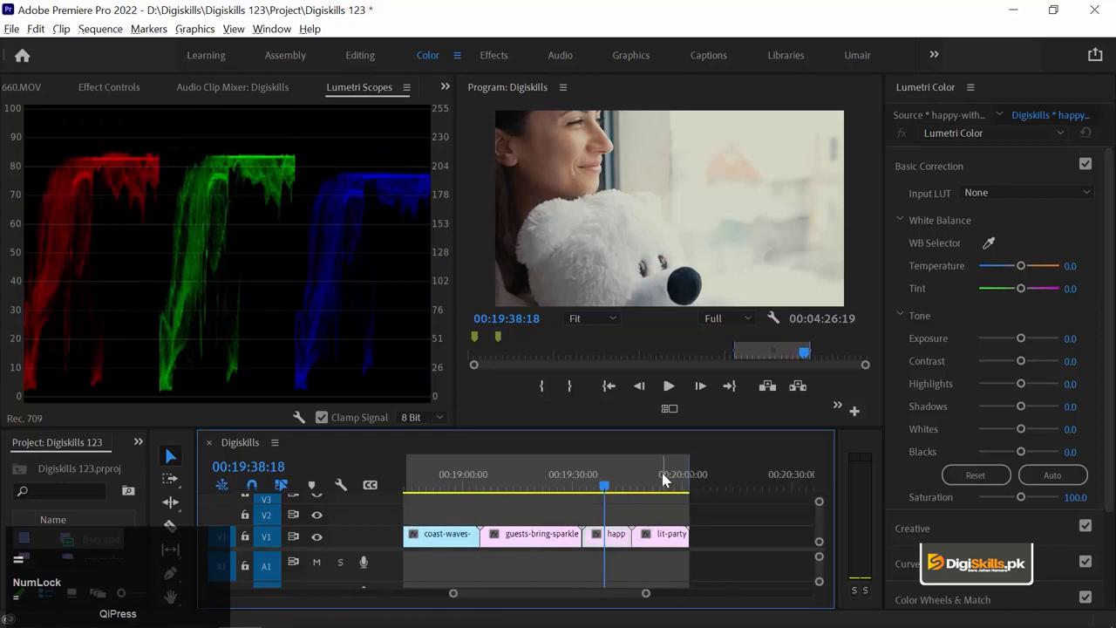
left_click(663, 479)
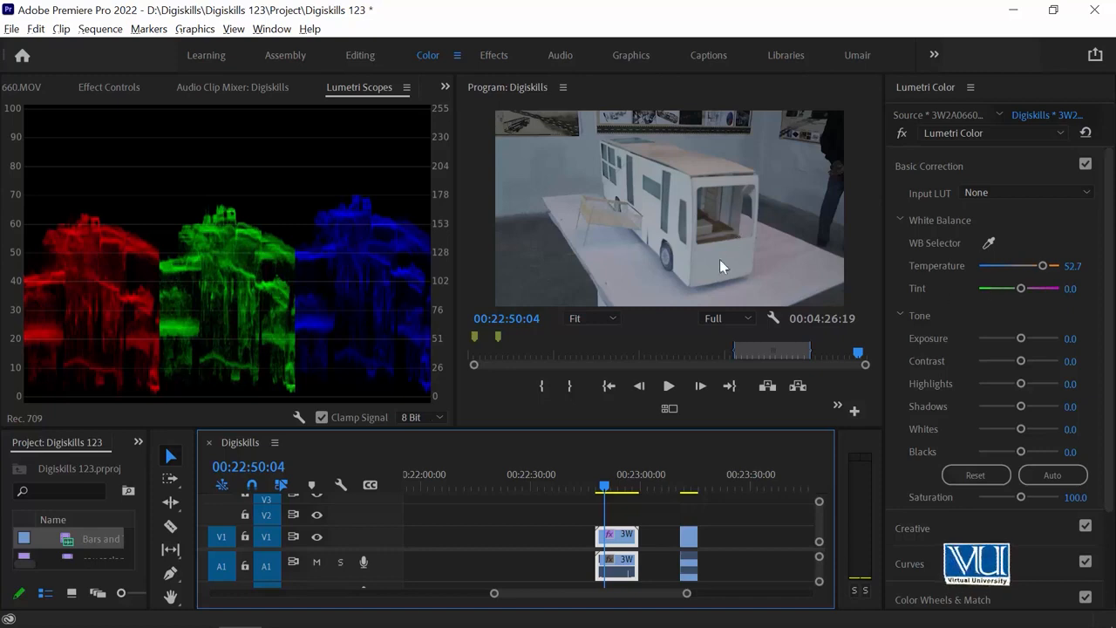
- Park the playhead on the bus clip at 00:22:53:21, try temperature 100.0, and bring it back to about 61
left_click_drag(613, 480, 620, 482)
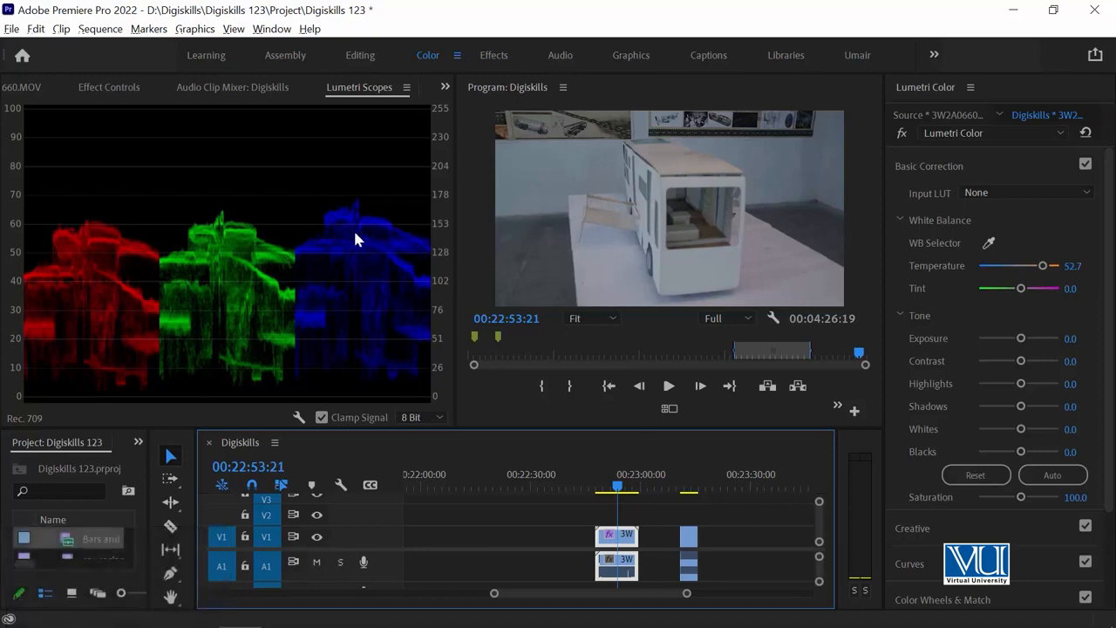
left_click_drag(1038, 266, 1066, 271)
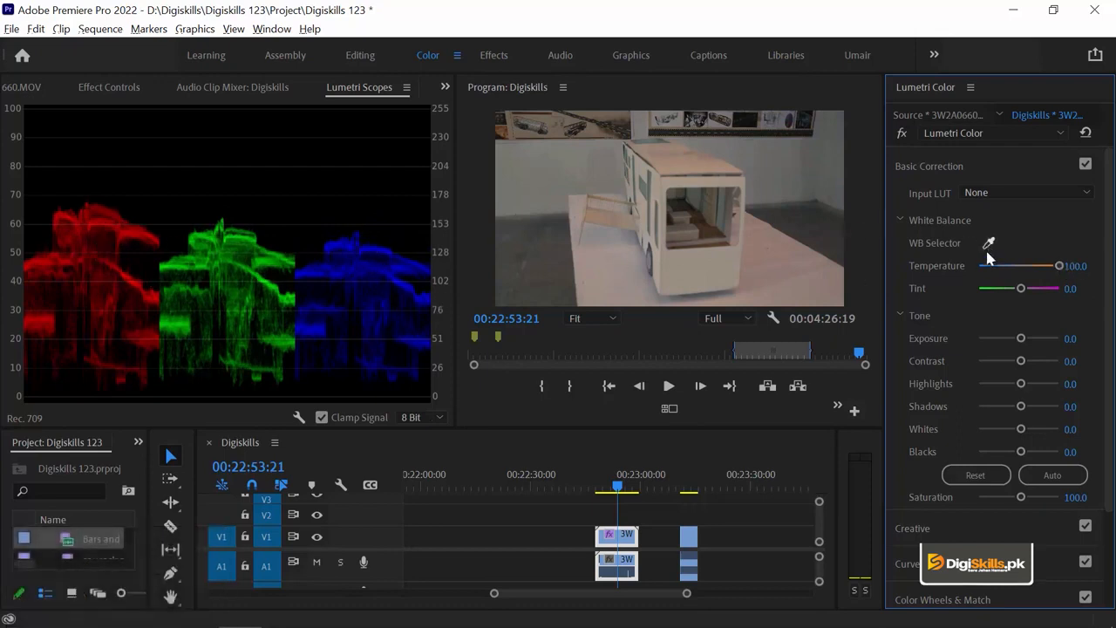
left_click_drag(1052, 262, 1037, 258)
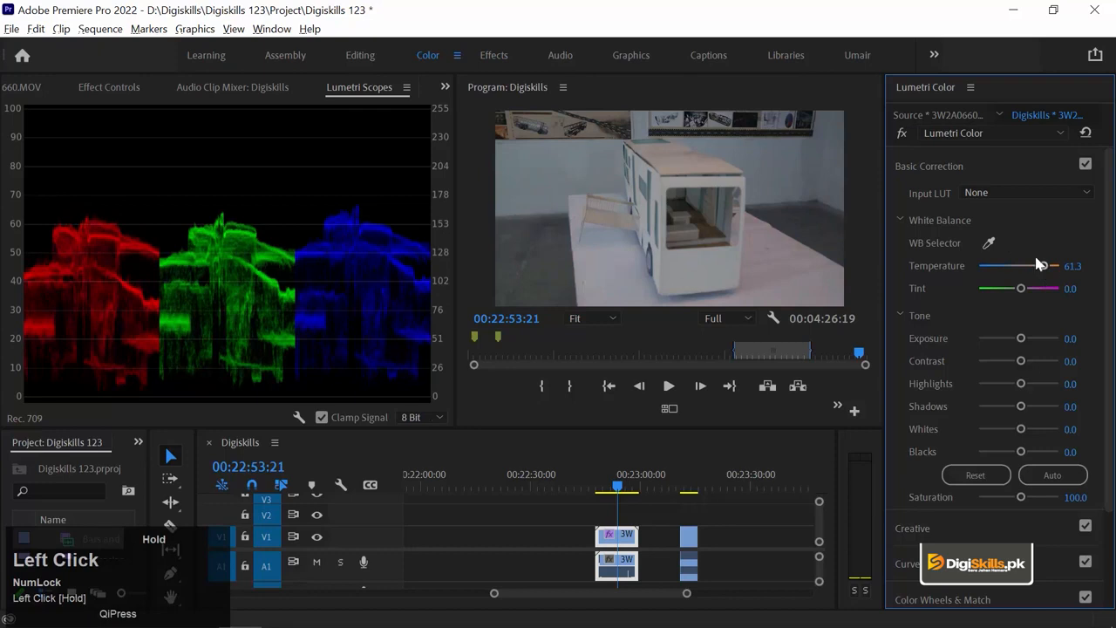
- Try shifting the bus clip's midtones color wheel toward orange and toward blue, resetting the wheel after each shift
left_click(981, 167)
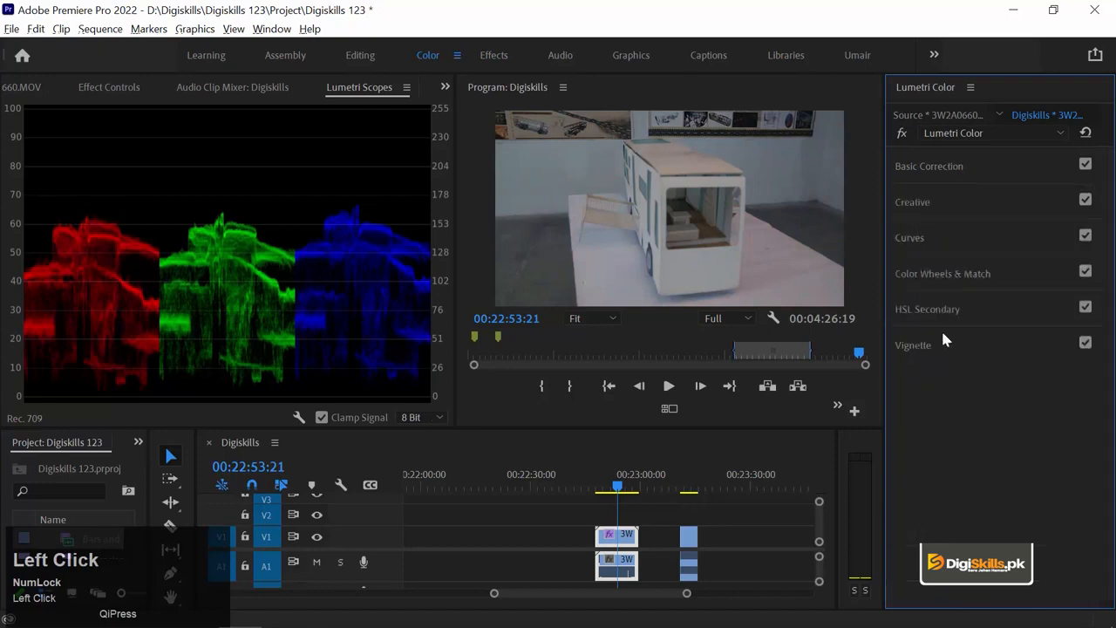
left_click(991, 270)
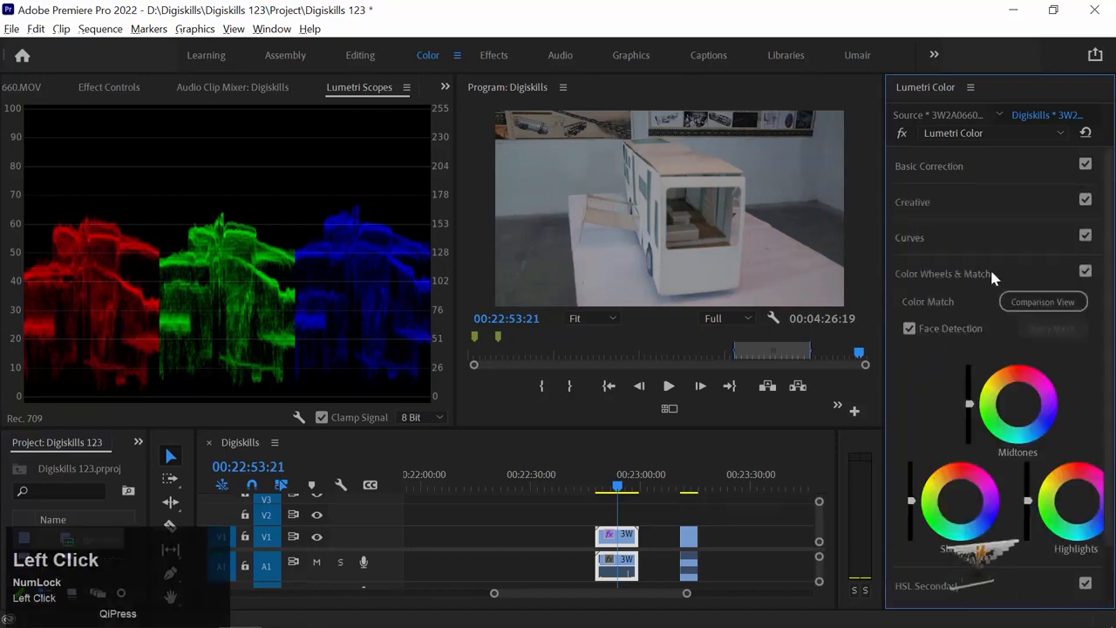
left_click(1020, 410)
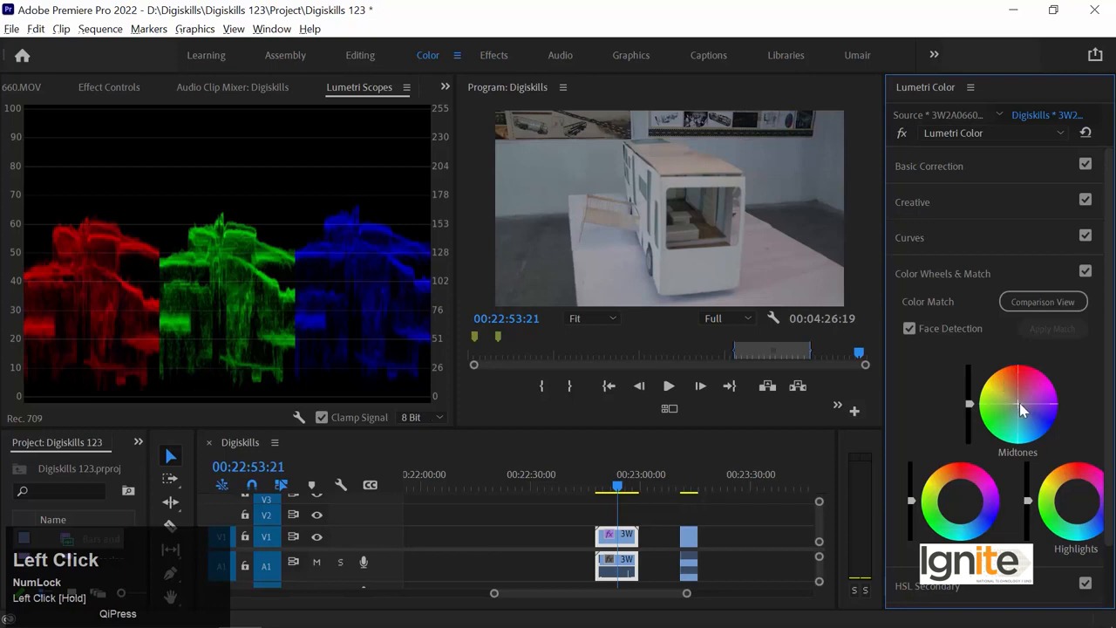
left_click_drag(1018, 403, 1006, 386)
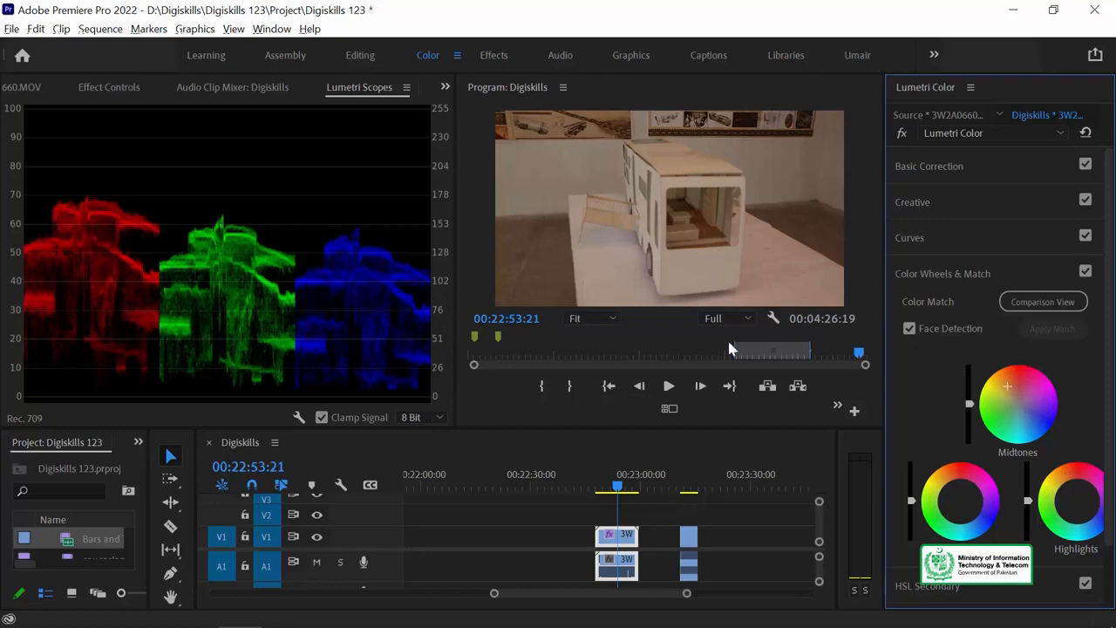
double_click(1014, 398)
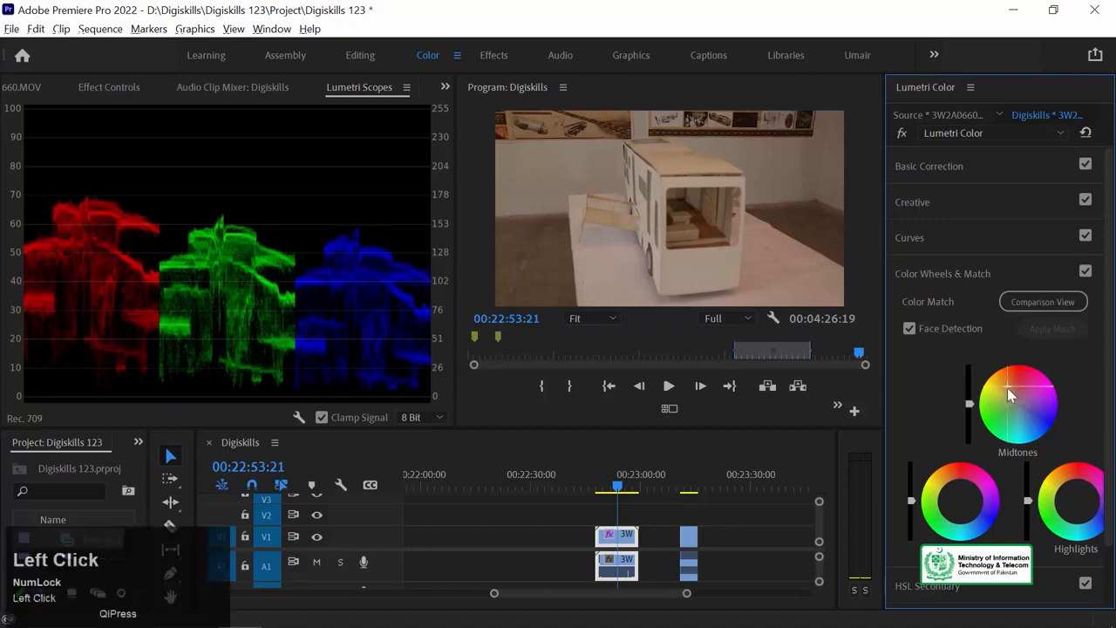
left_click_drag(1015, 413, 1044, 425)
double_click(1040, 437)
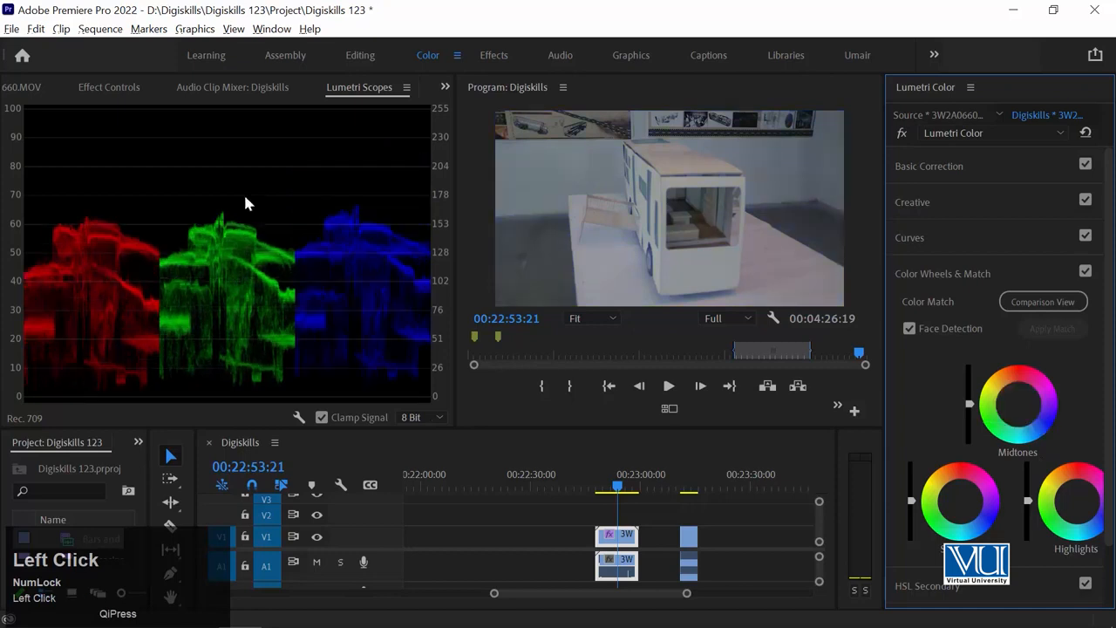
right_click(265, 185)
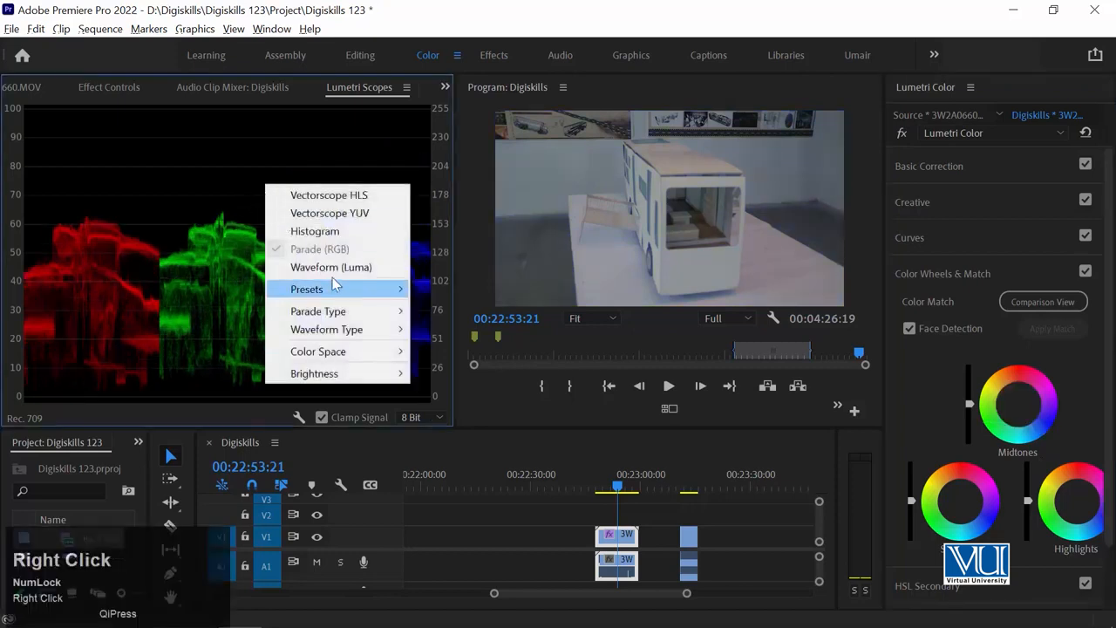
left_click(190, 248)
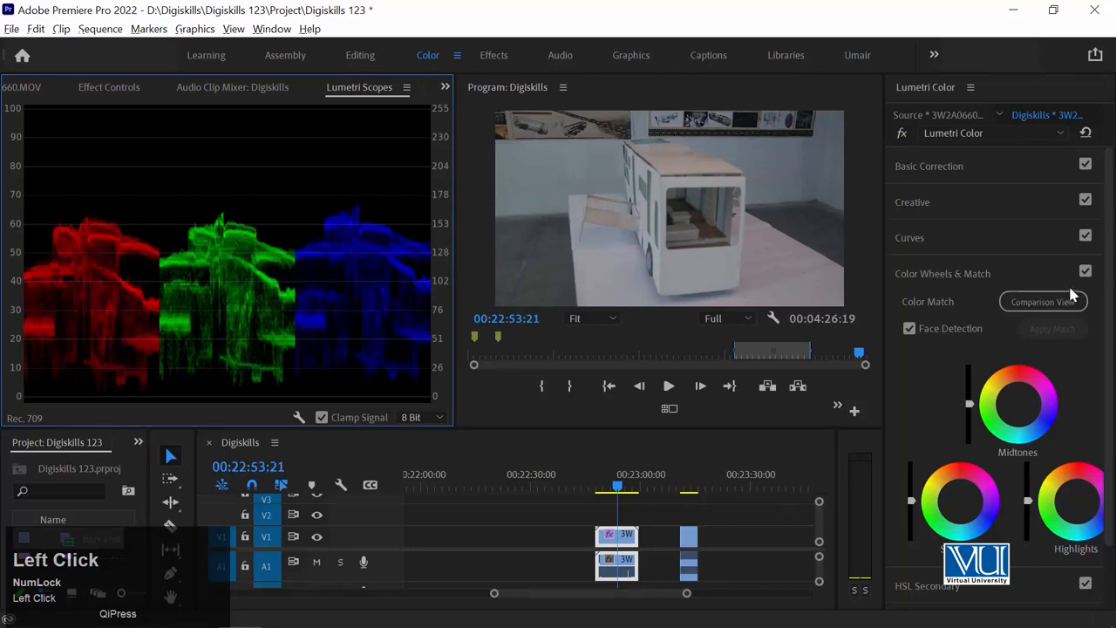
- Brighten the bus clip by adding a midpoint to the white RGB curve and leaving it slightly above the diagonal
left_click(942, 233)
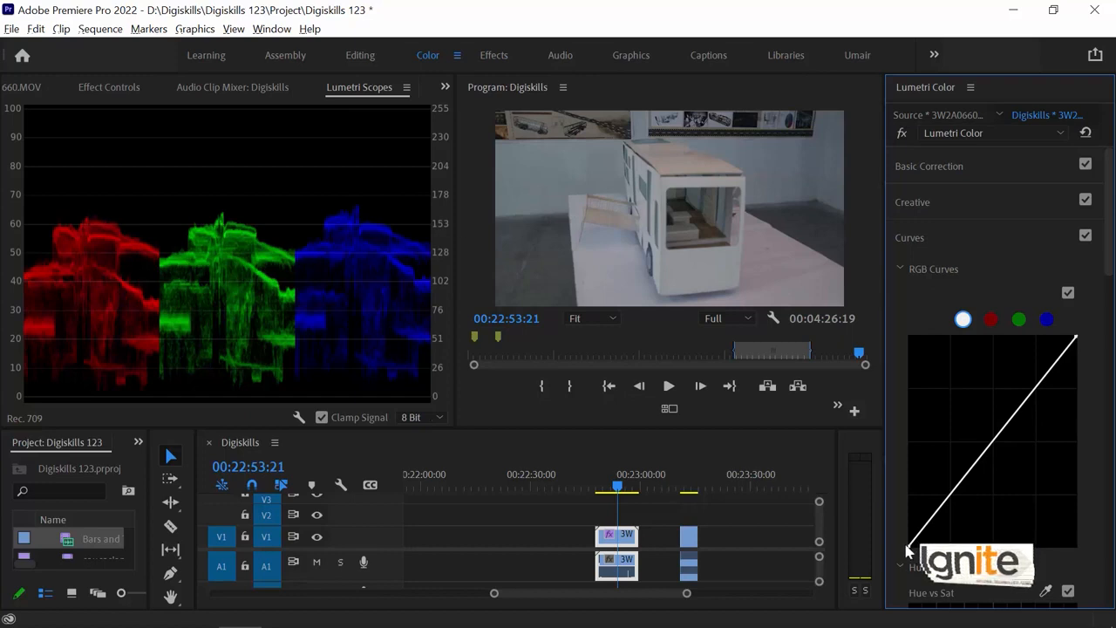
mouse_move(909, 547)
left_mouse_down()
mouse_move(936, 546)
mouse_move(908, 546)
left_mouse_up()
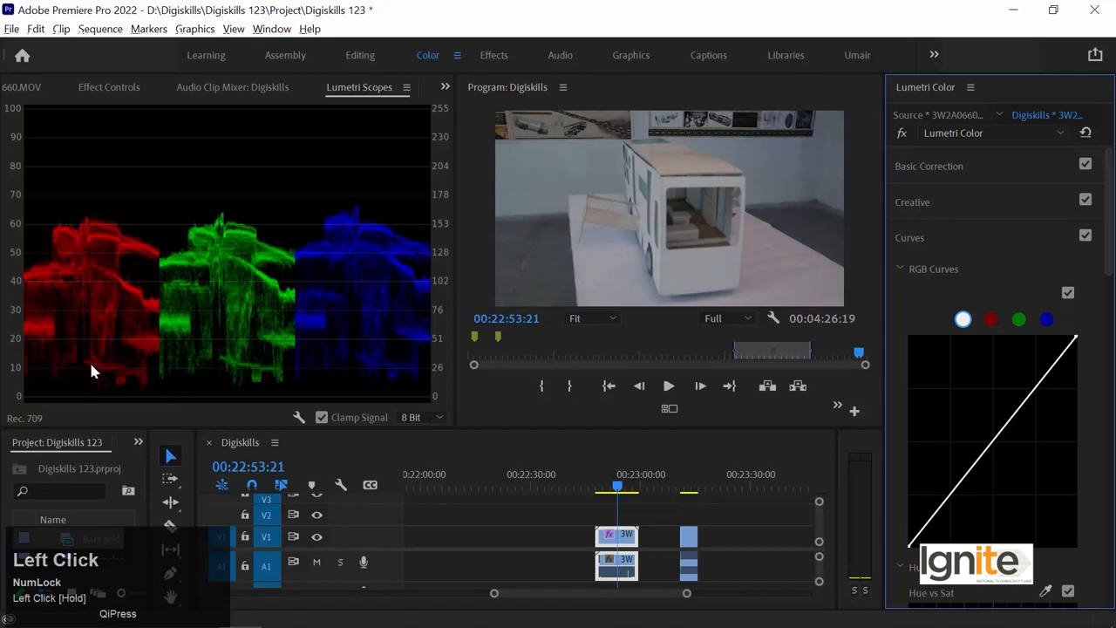
left_click_drag(909, 546, 885, 542)
left_click_drag(997, 446, 997, 403)
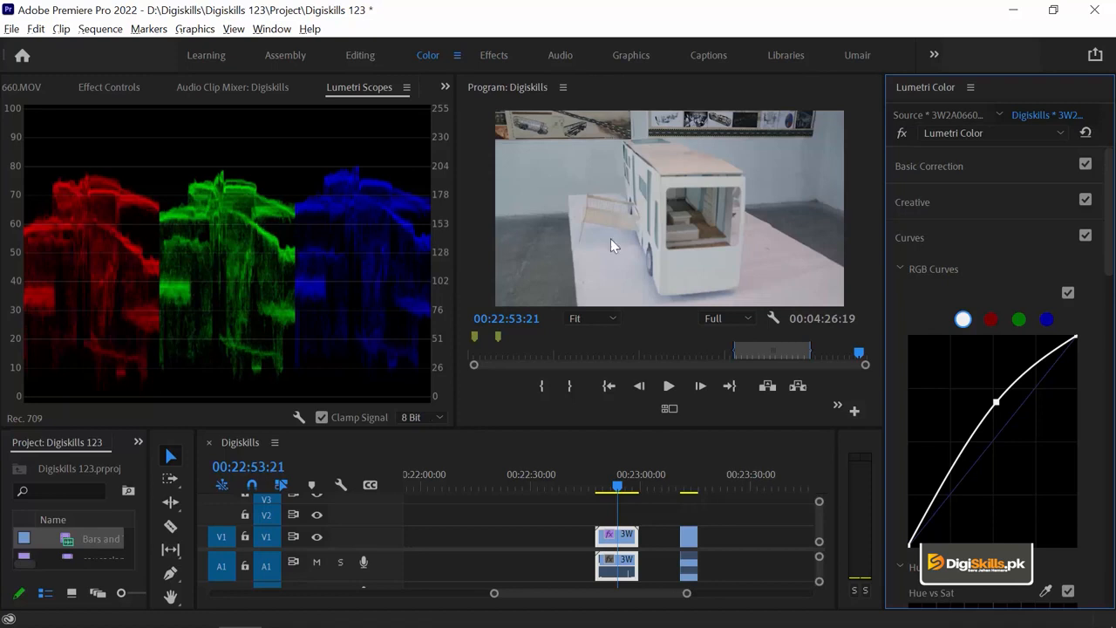
left_click_drag(998, 407, 1003, 412)
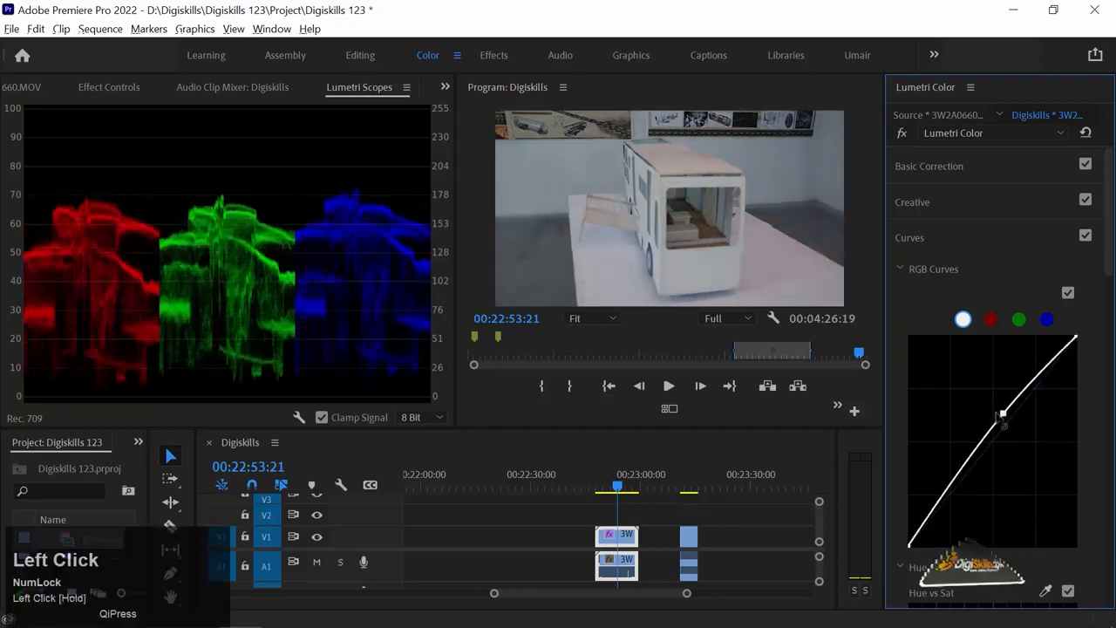
- Show the Luma waveform and hide the RGB parade for the brightened bus clip
right_click(175, 167)
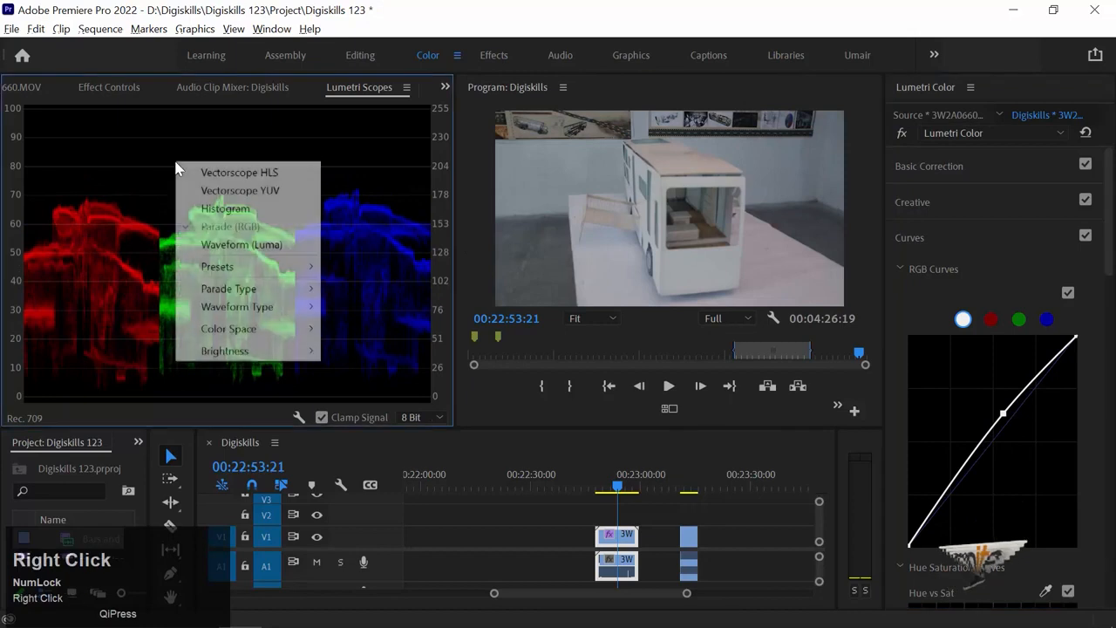
left_click(219, 244)
right_click(93, 197)
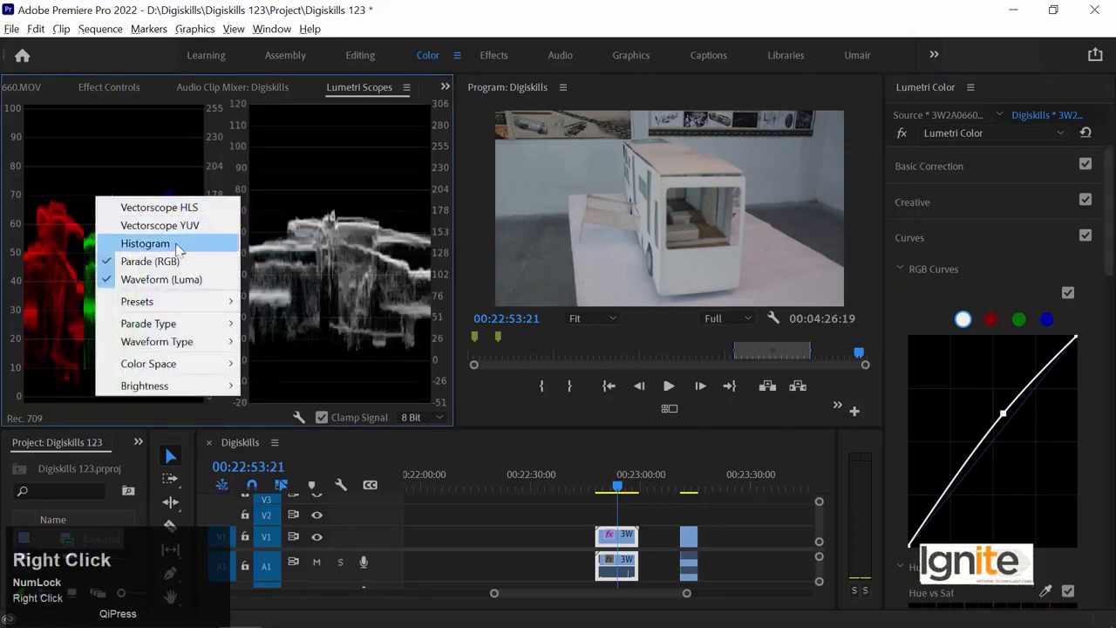
left_click(144, 257)
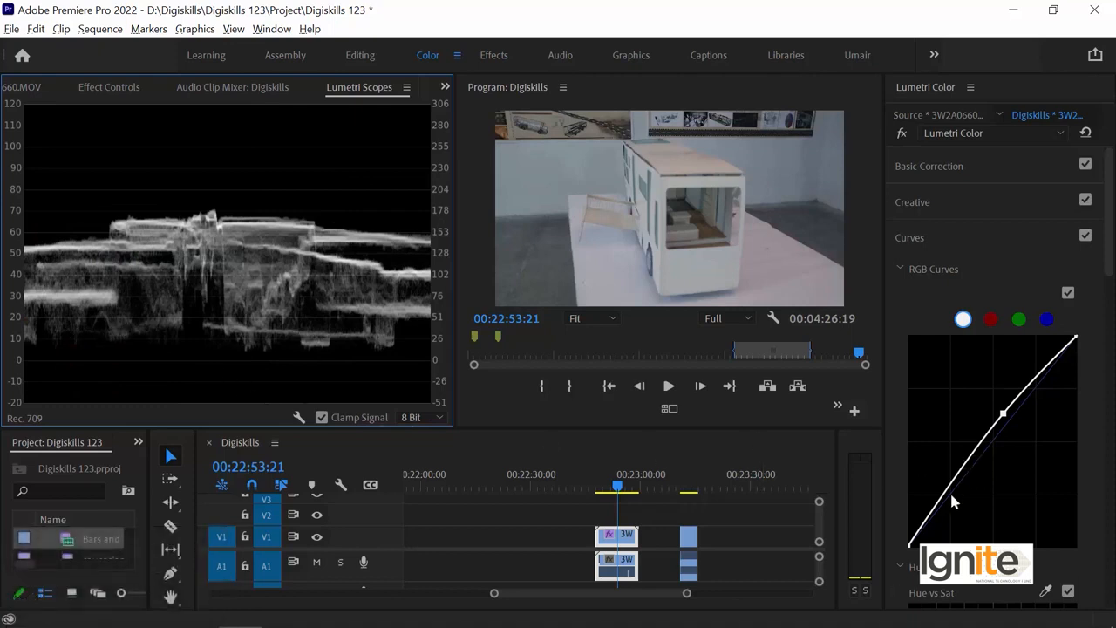
- Try crushing and lifting the bus clip's shadows with the white RGB curve's black point, returning the point to its original corner
left_click_drag(911, 547, 972, 545)
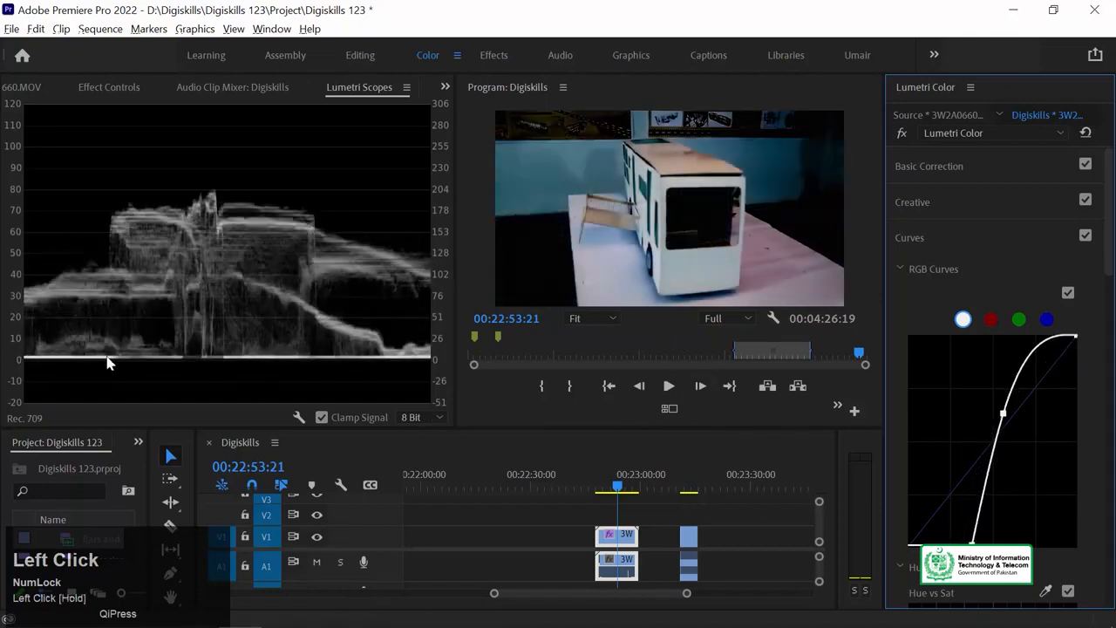
left_click_drag(975, 537, 879, 499)
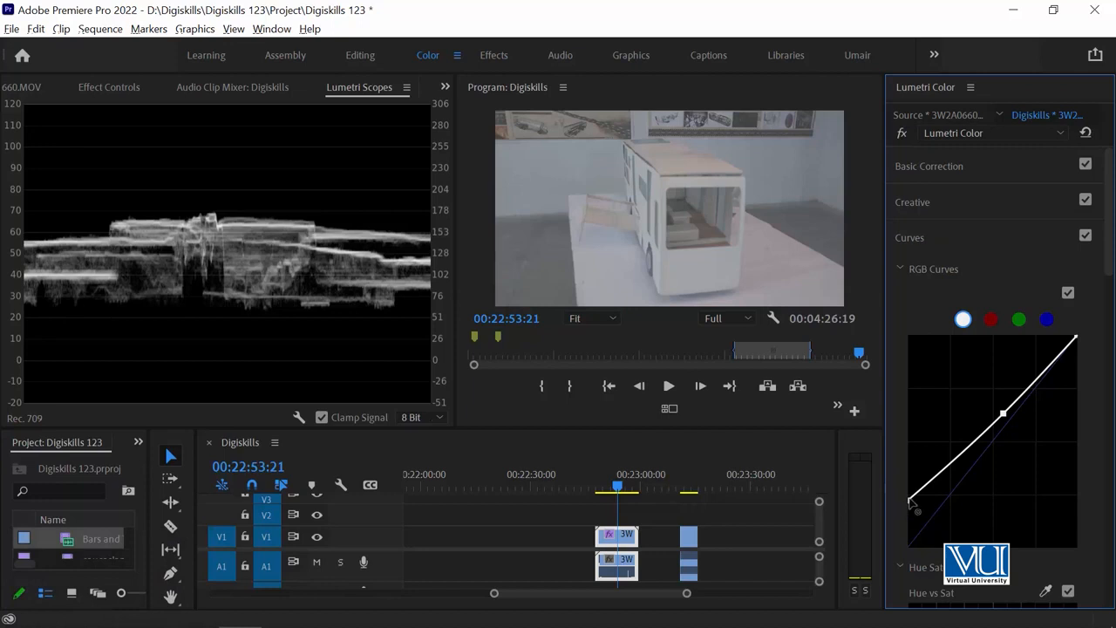
left_click_drag(911, 503, 916, 582)
- Brighten the bus clip by raising the white RGB curve's midpoint well above the diagonal, and check the Luma waveform at 00:22:52:17
left_click_drag(1005, 417, 993, 387)
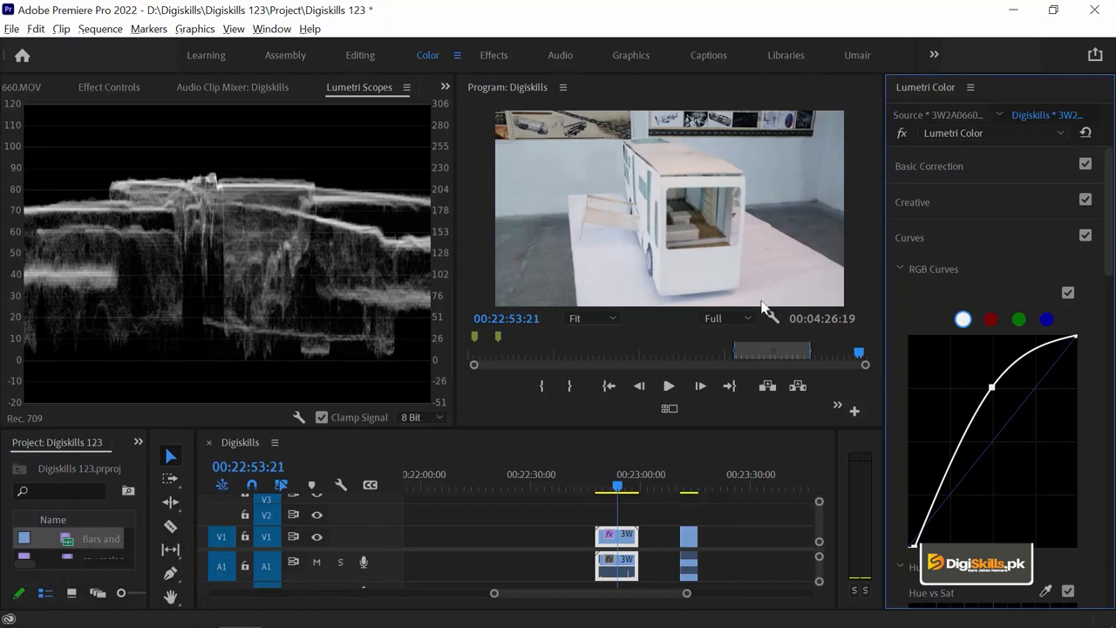
mouse_move(1078, 342)
left_mouse_down()
mouse_move(1079, 369)
mouse_move(1087, 329)
left_mouse_up()
left_click_drag(632, 484, 614, 485)
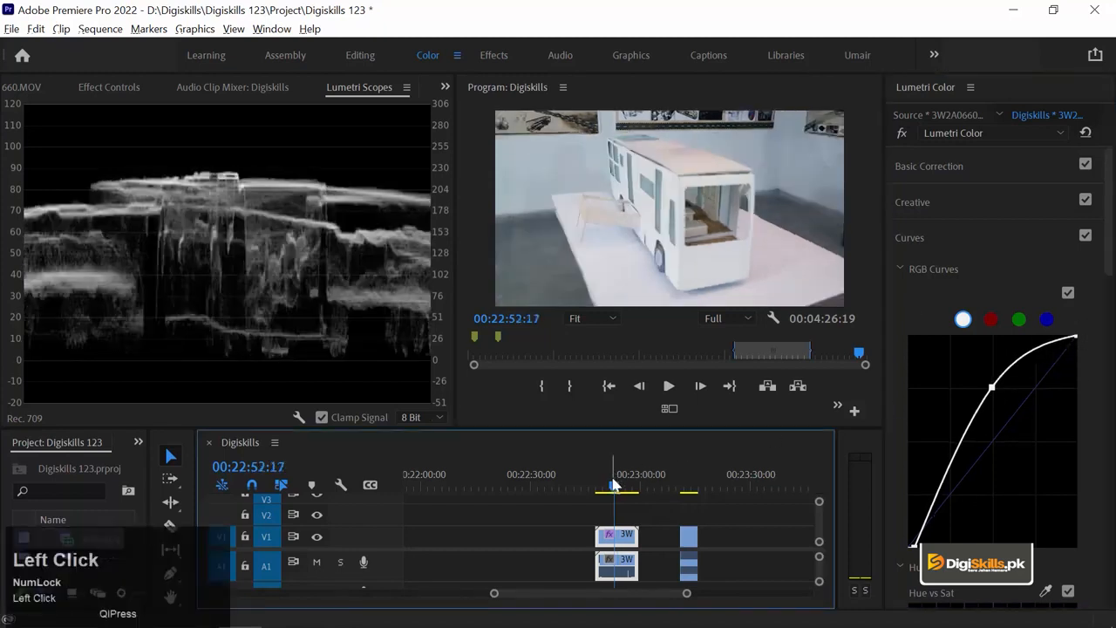
- Go to the water-surface clip in the sequence and park the playhead at 00:16:59:21
key("minus")
key("minus")
key("minus")
key("minus")
left_click(591, 484)
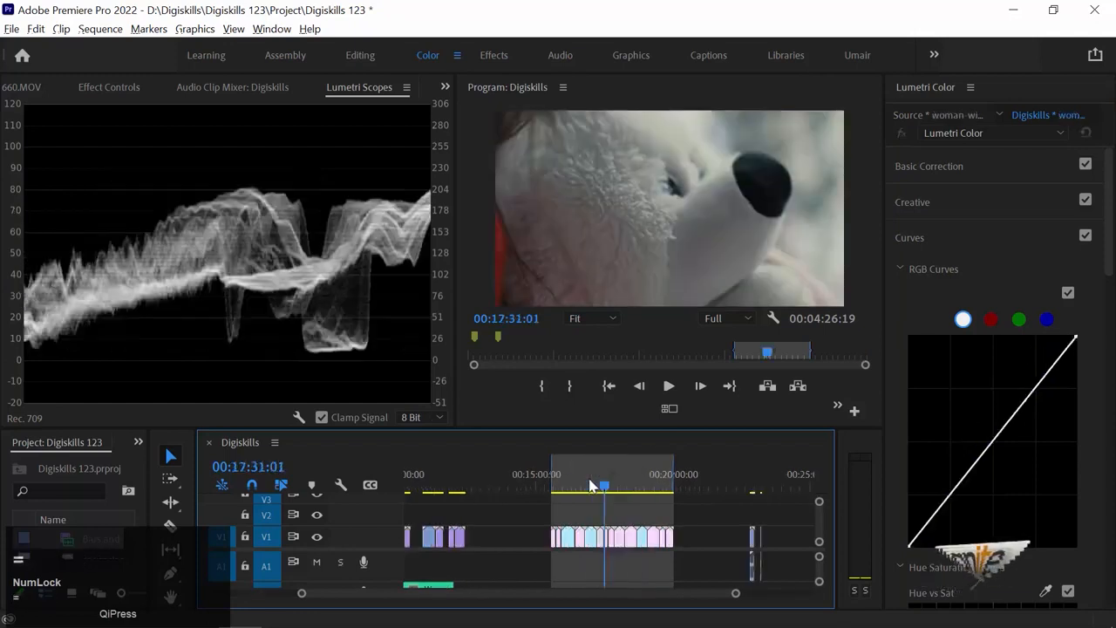
key("equal")
key("equal")
key("equal")
left_click(527, 470)
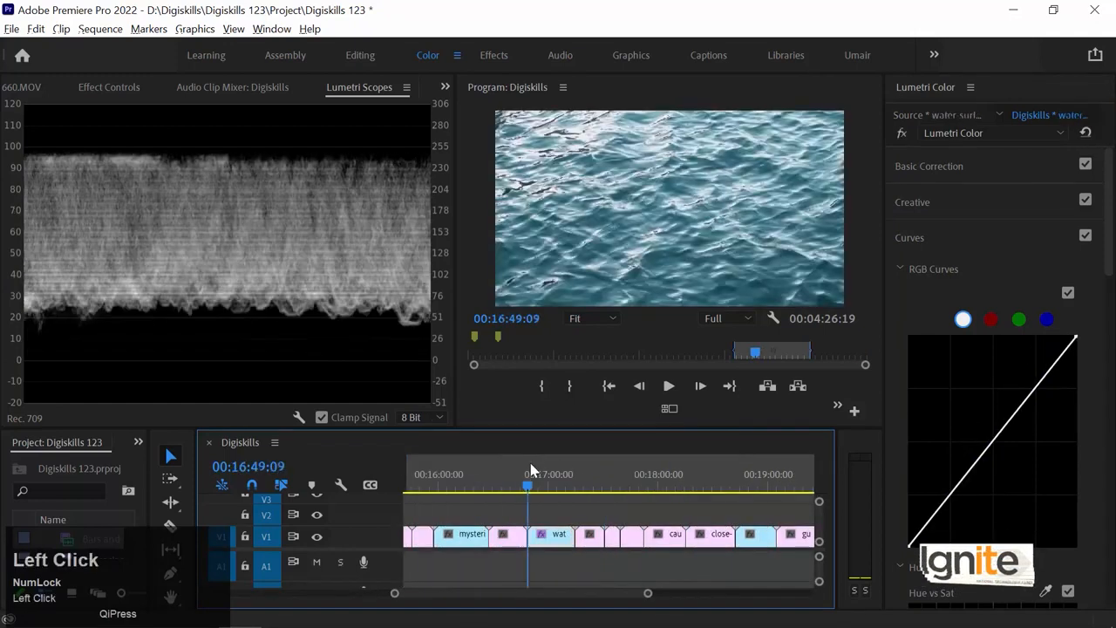
left_click_drag(517, 469, 548, 465)
key("equal")
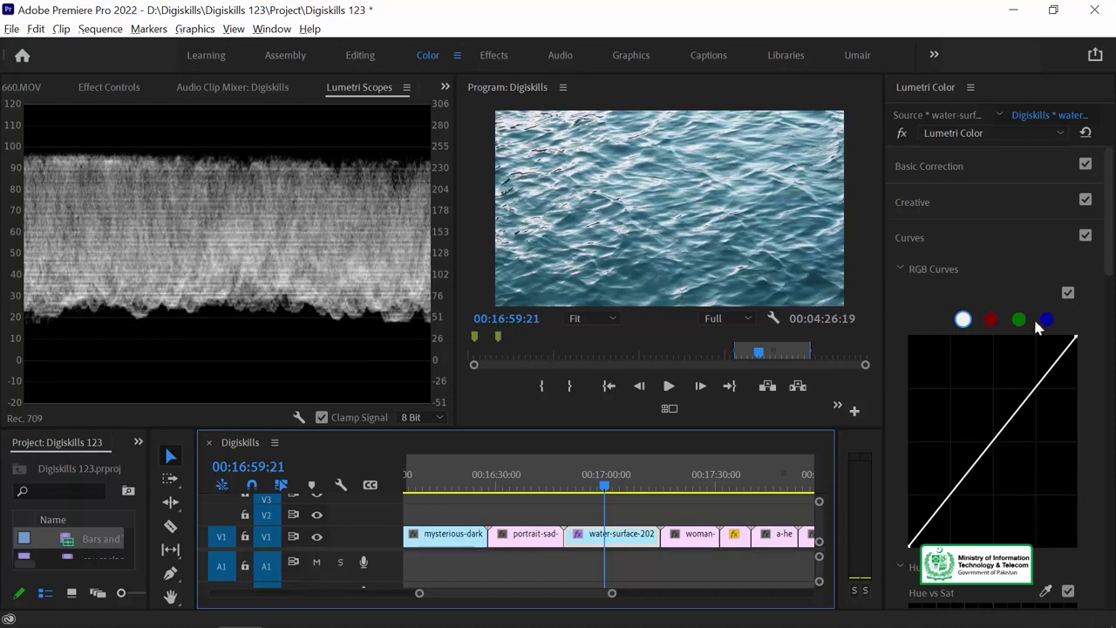
- Deepen the water clip's shadows by shifting the white RGB curve's black point inward, and add a midpoint slightly below the diagonal
left_click_drag(907, 548, 927, 543)
mouse_move(974, 476)
left_mouse_down()
mouse_move(991, 483)
mouse_move(983, 459)
mouse_move(991, 466)
left_mouse_up()
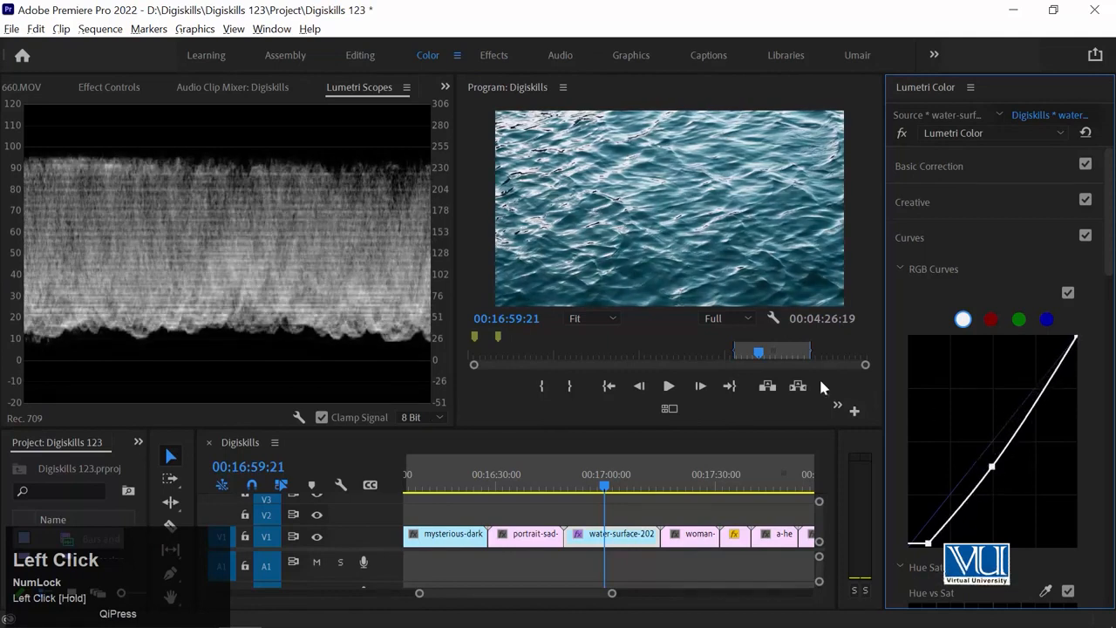
left_click_drag(927, 545, 935, 544)
mouse_move(992, 467)
left_mouse_down()
mouse_move(986, 428)
mouse_move(1007, 446)
mouse_move(999, 414)
mouse_move(1019, 427)
mouse_move(999, 410)
mouse_move(1013, 455)
mouse_move(1004, 448)
left_mouse_up()
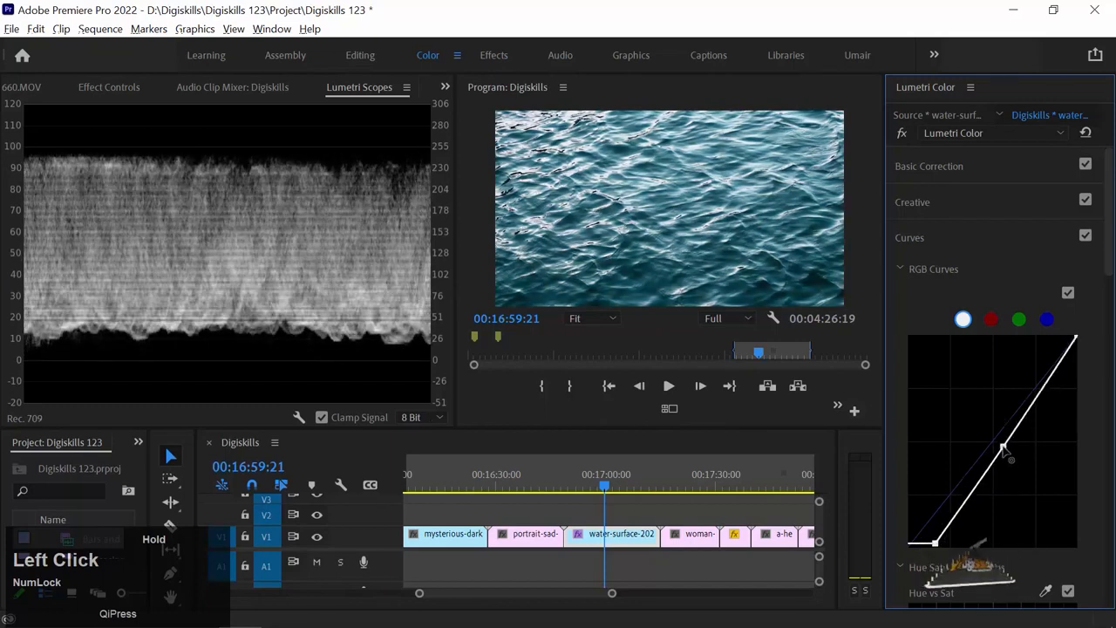
- Park the playhead on the portrait clip at 00:16:36:04, try lifting its white RGB curve's black point, and return the point to the corner
left_click(523, 485)
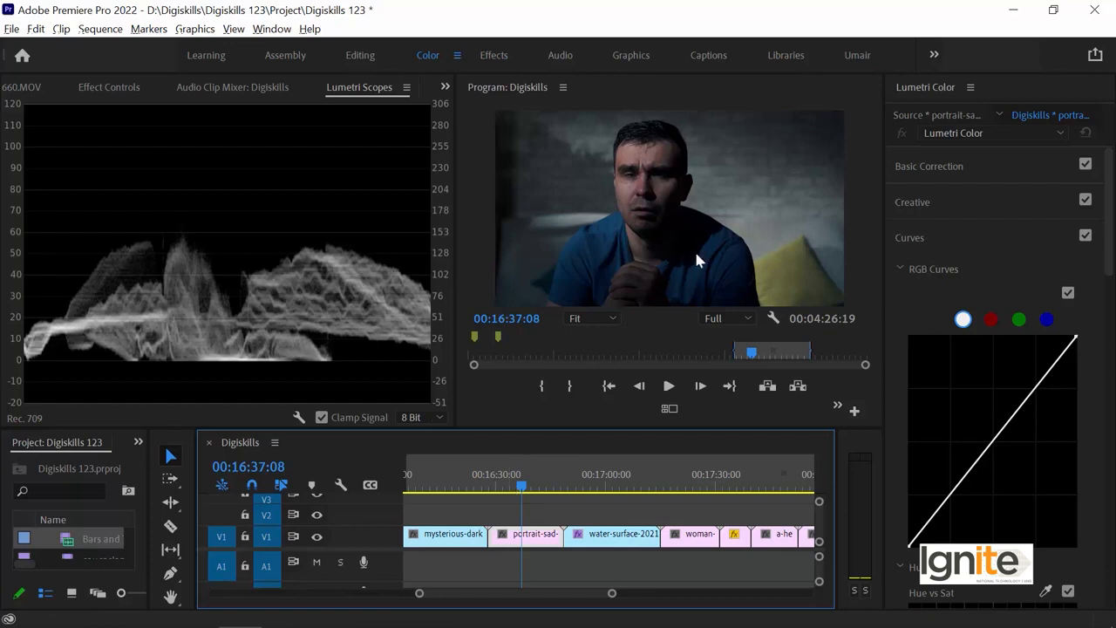
mouse_move(521, 486)
left_mouse_down()
mouse_move(553, 488)
mouse_move(521, 485)
left_mouse_up()
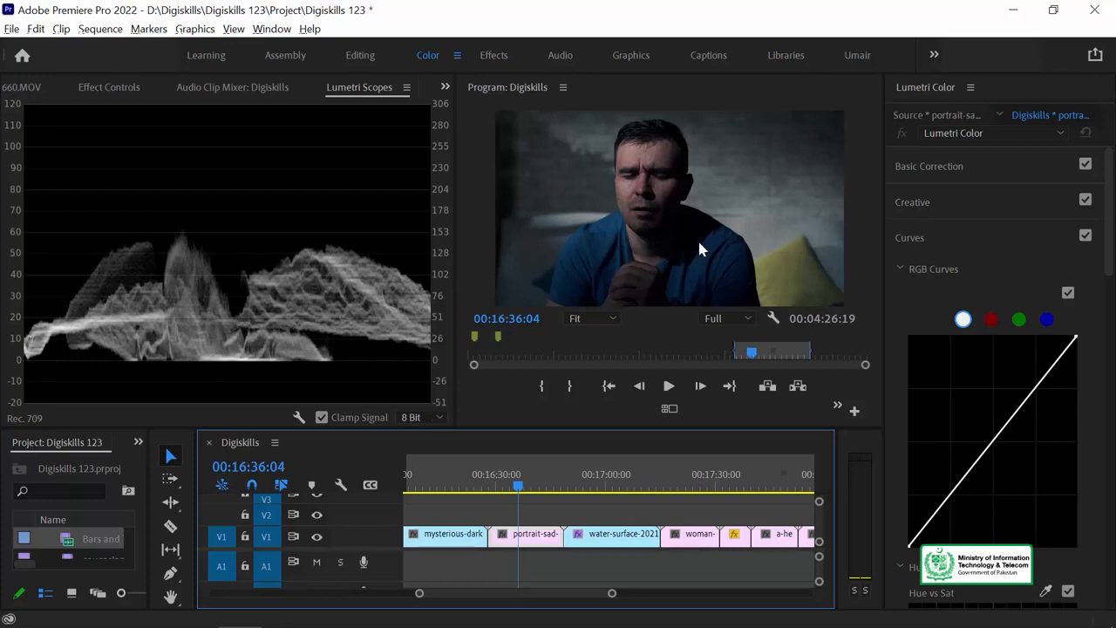
left_click_drag(910, 545, 909, 484)
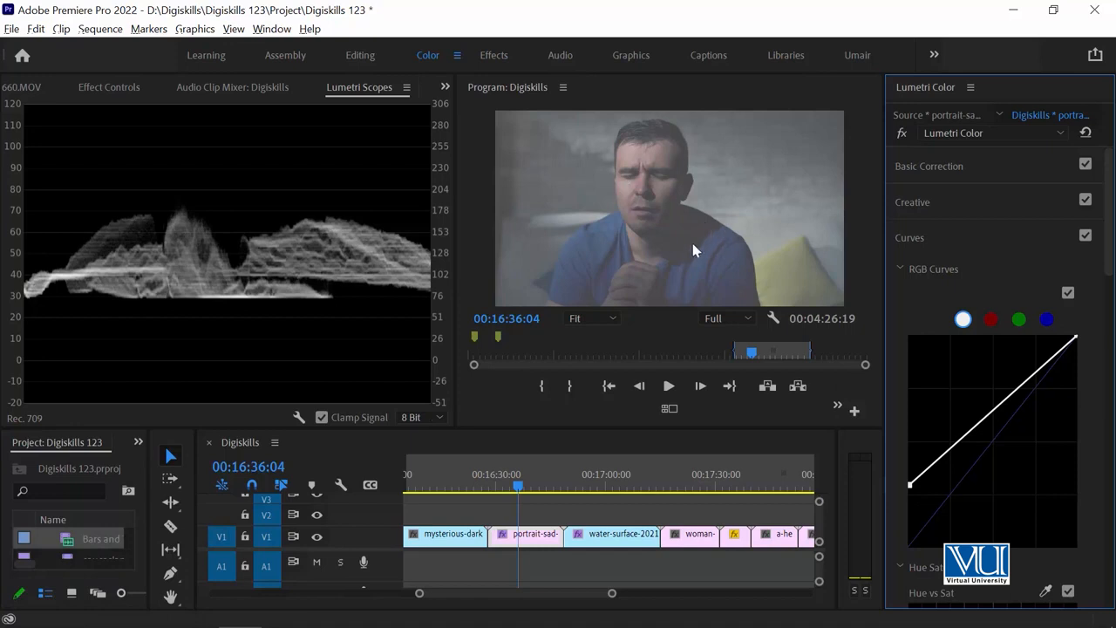
left_click_drag(911, 488, 911, 551)
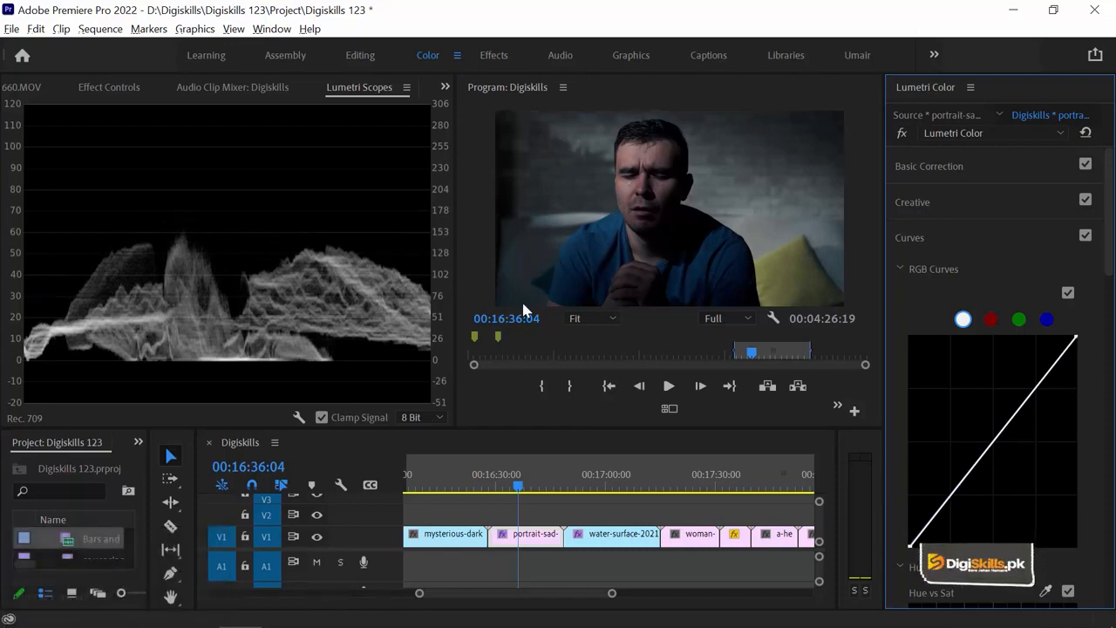
mouse_move(916, 536)
left_mouse_down()
mouse_move(905, 533)
mouse_move(909, 545)
left_mouse_up()
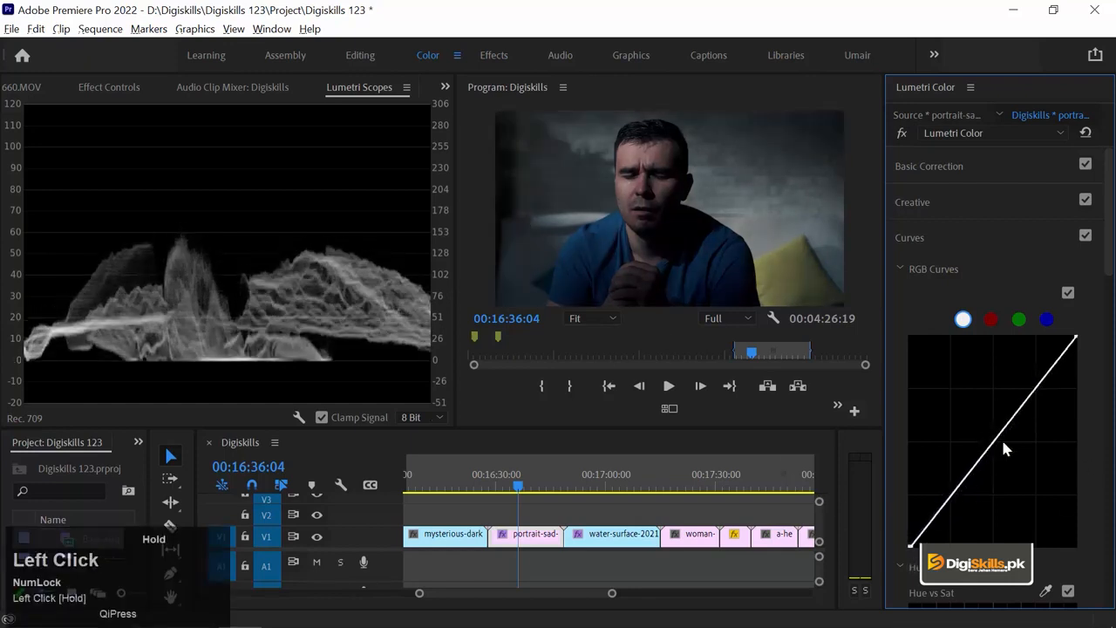
- Brighten the portrait clip by adding a midpoint to its white RGB curve and raising it above the diagonal
left_click_drag(991, 447, 989, 385)
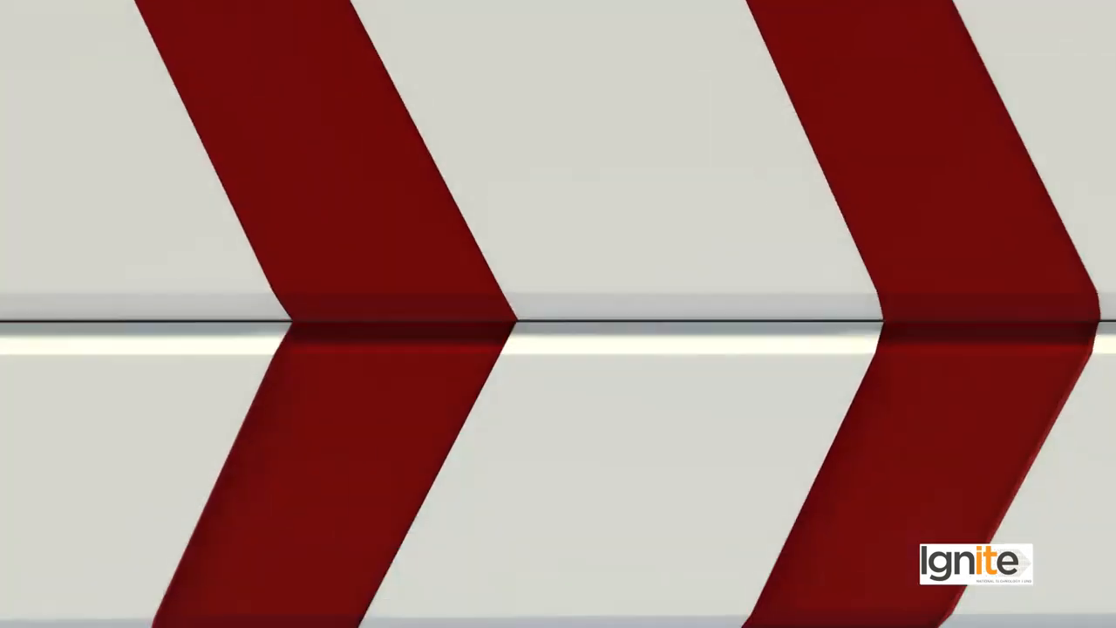